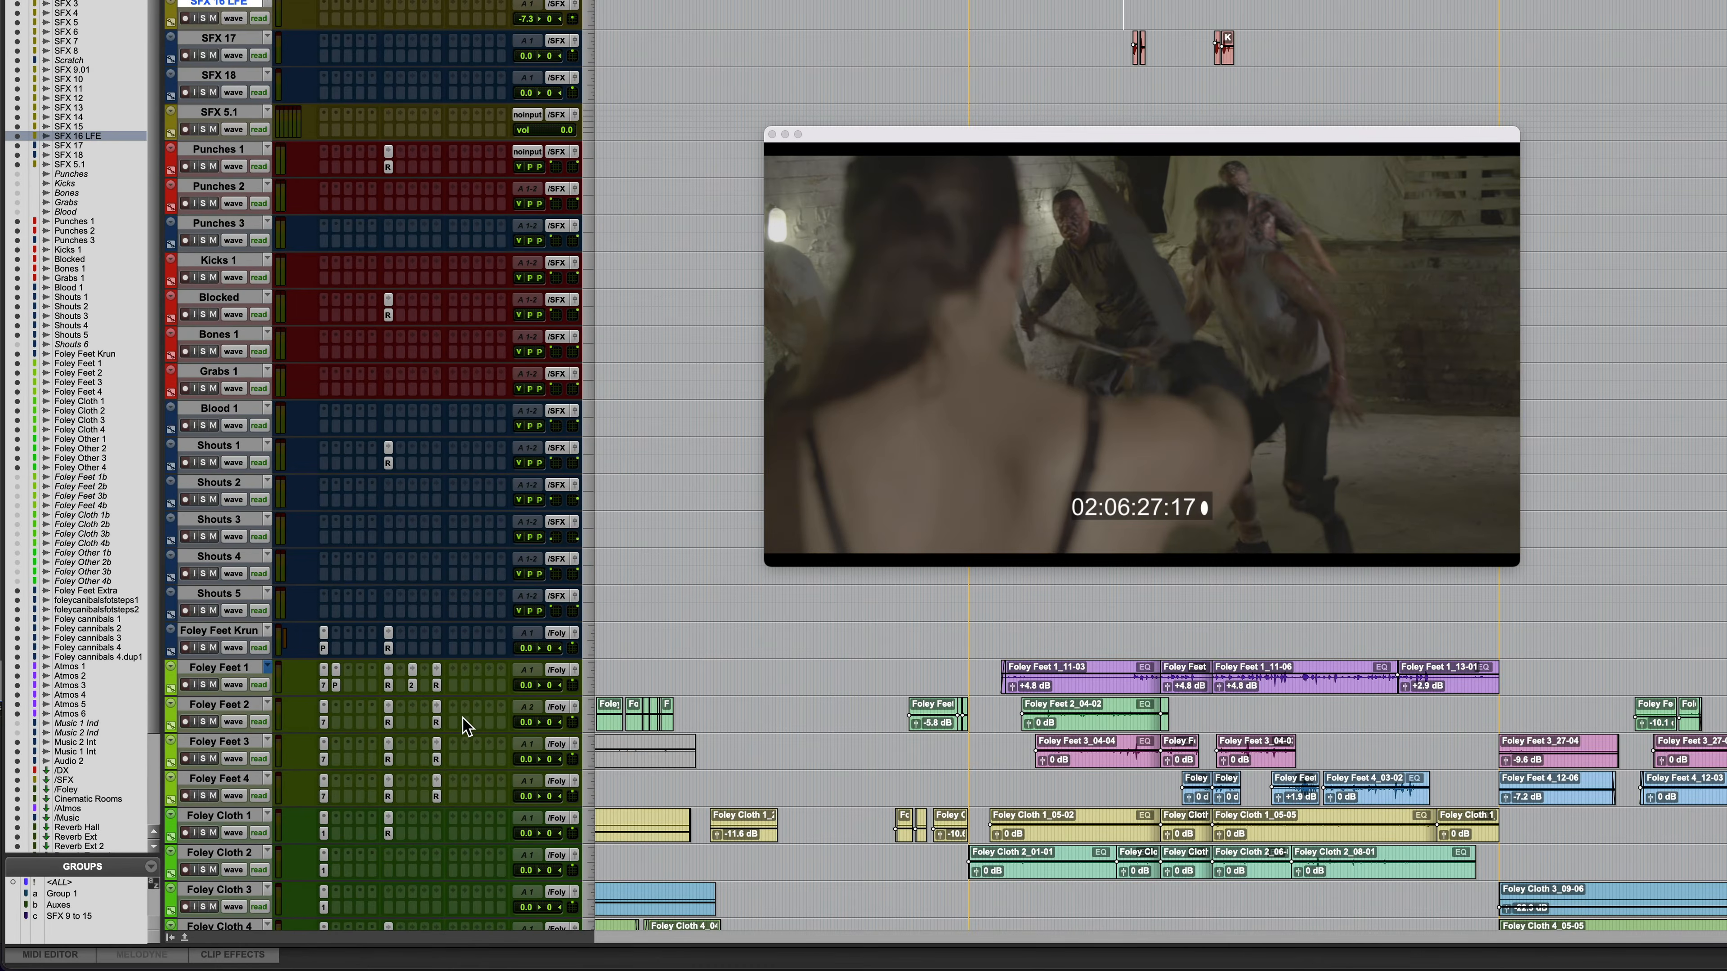
Step: Look over the Foley tracks and play the fight scene from 02:06:27:17 with the full mix
{"action": "scroll", "coordinate": [296, 802], "scroll_direction": "down", "scroll_amount": 5}
{"action": "scroll", "coordinate": [441, 715], "scroll_direction": "down", "scroll_amount": 7}
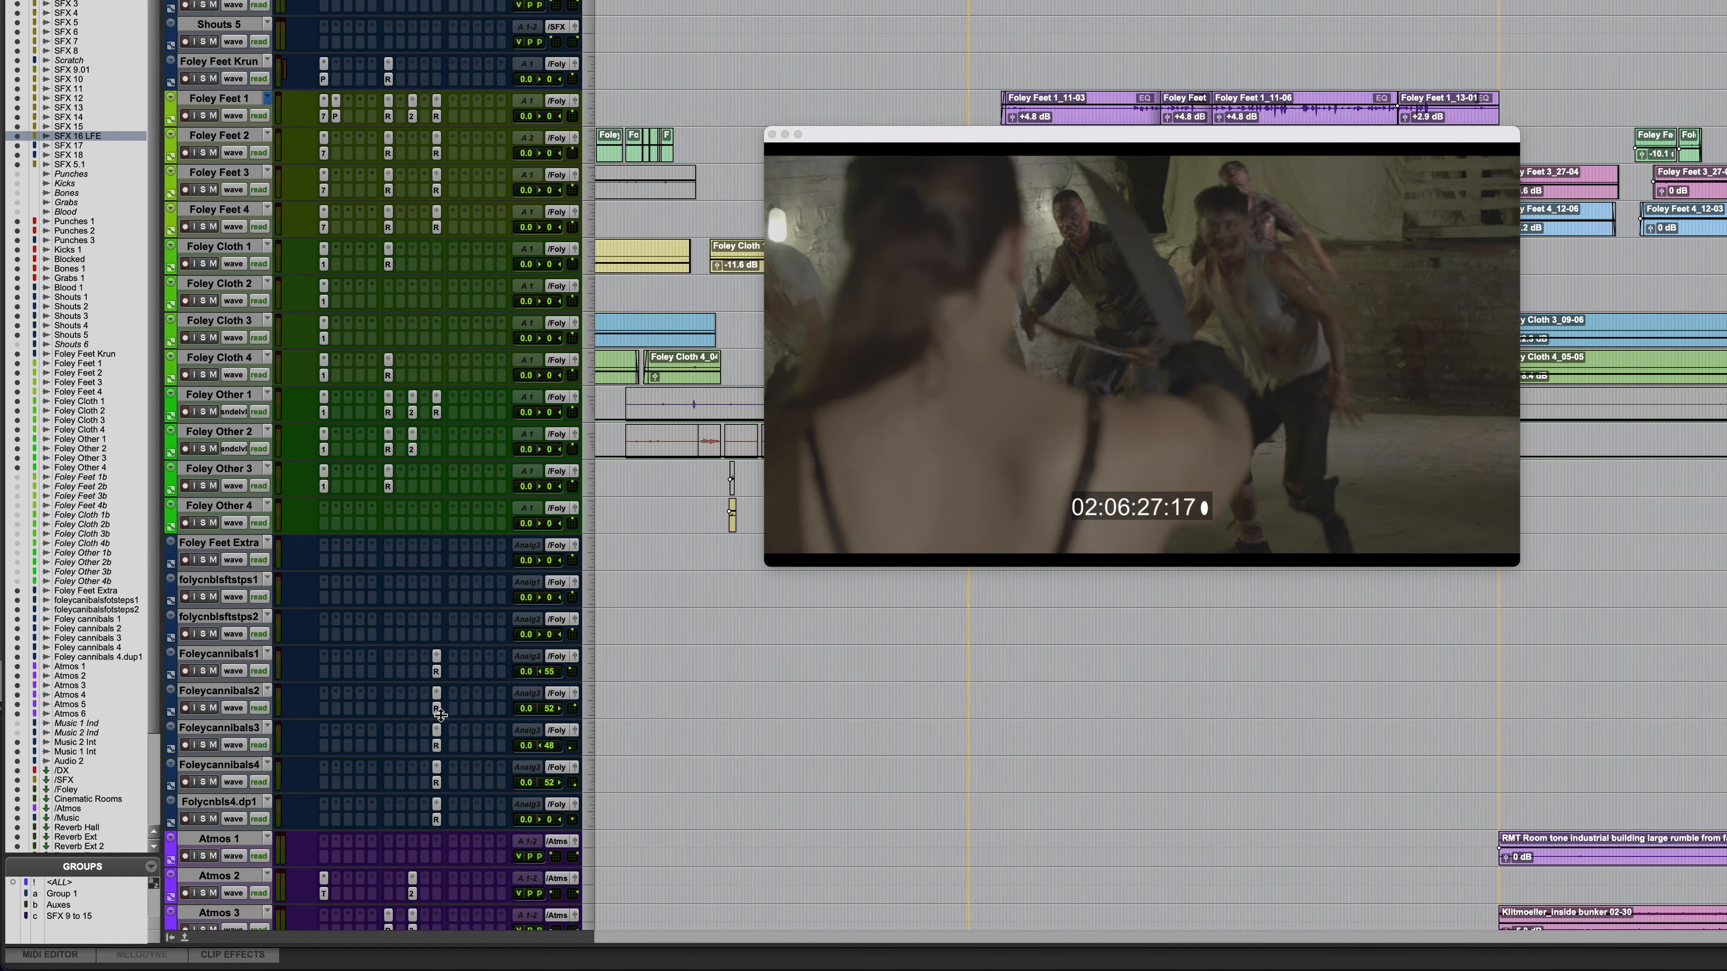
{"action": "scroll", "coordinate": [441, 715], "scroll_direction": "up", "scroll_amount": 9}
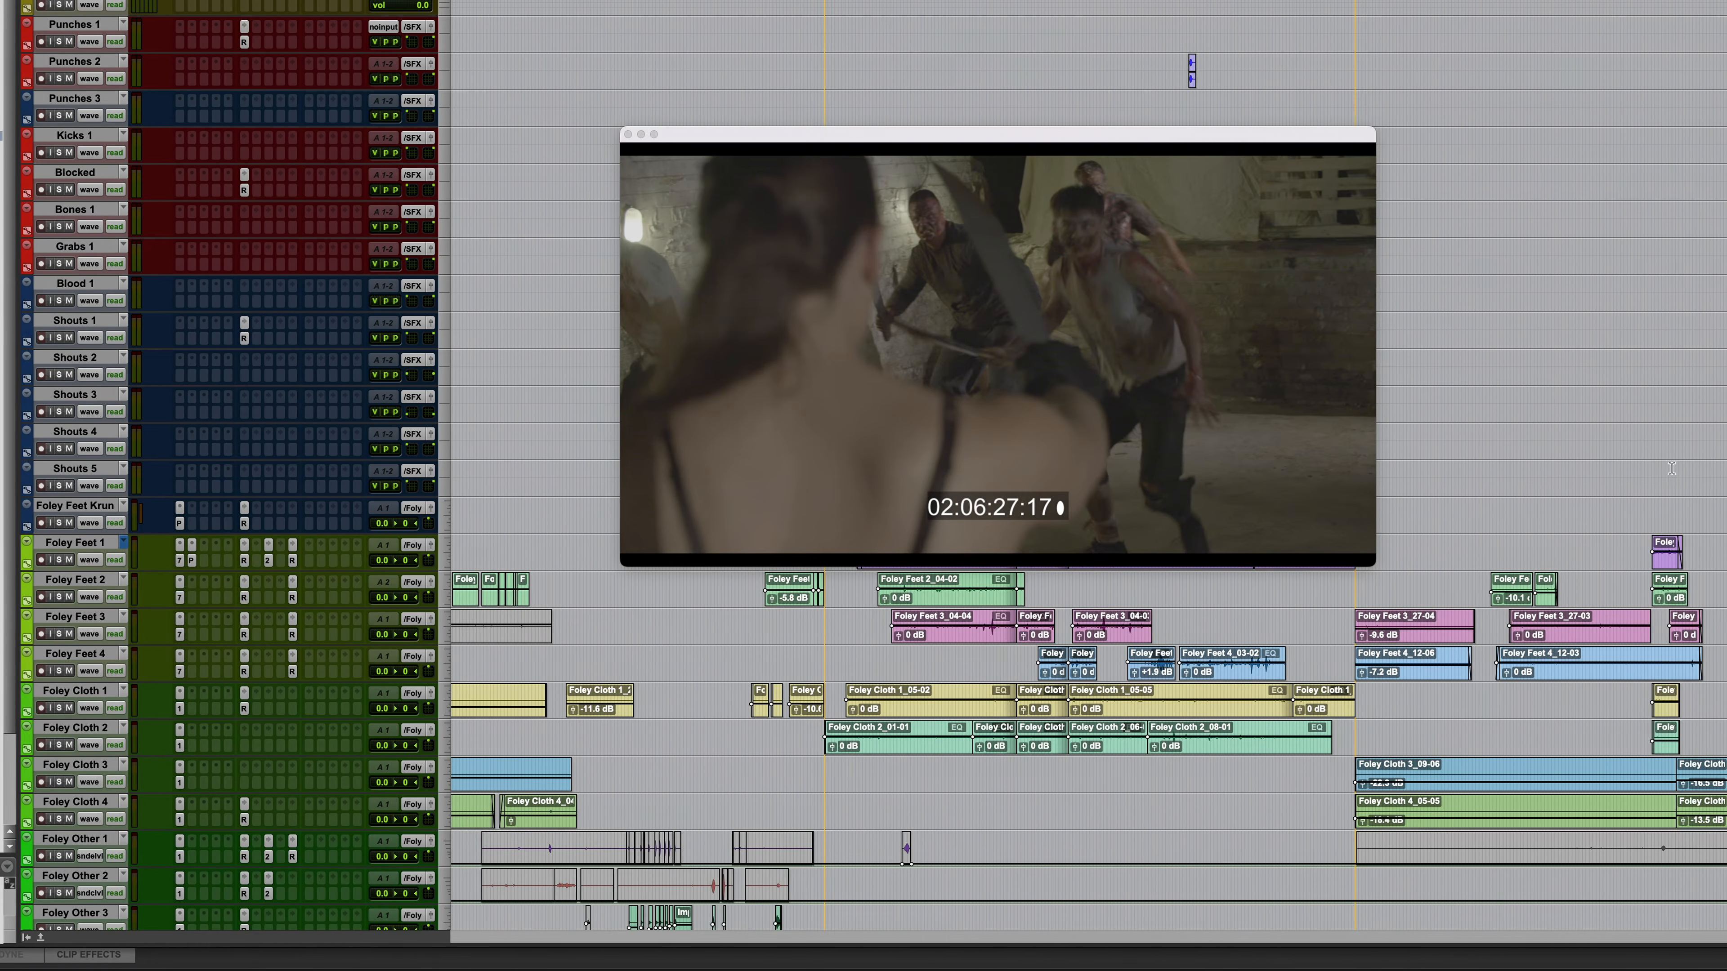
{"action": "key", "text": "space"}
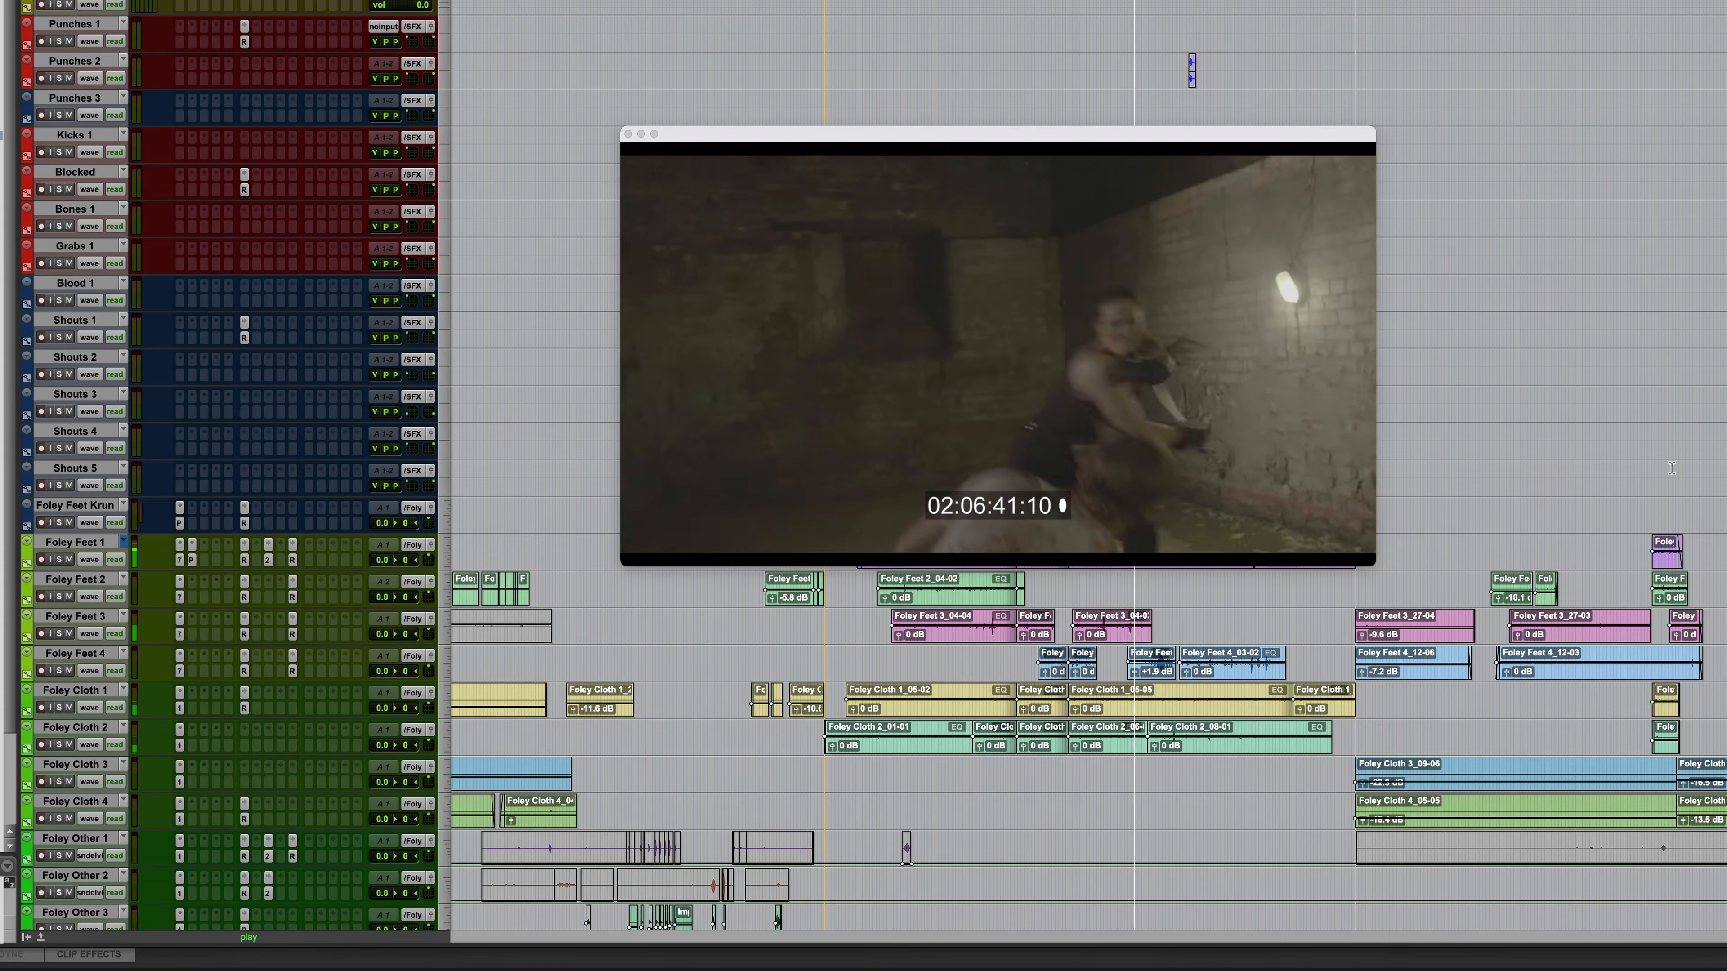
{"action": "key", "text": "space"}
Step: Solo the tracks Foley Feet 1 through Foley Feet 4 together and play the fight scene
{"action": "left_click", "coordinate": [90, 543]}
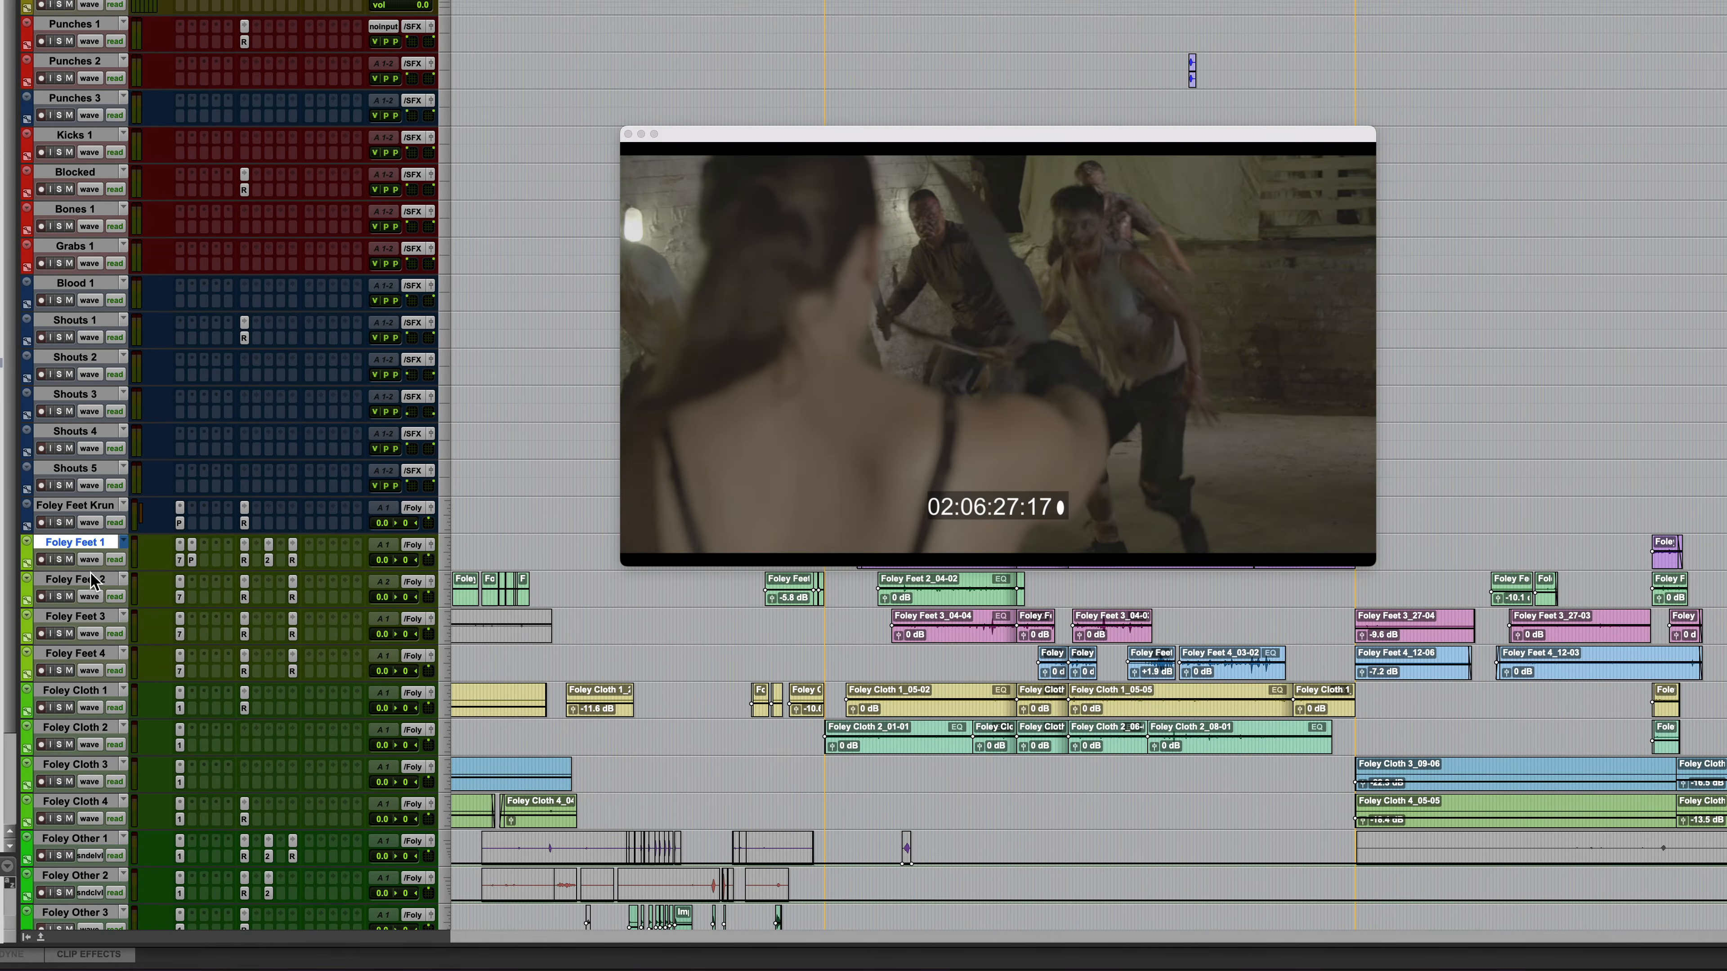
{"action": "left_click", "coordinate": [72, 654], "text": "shift"}
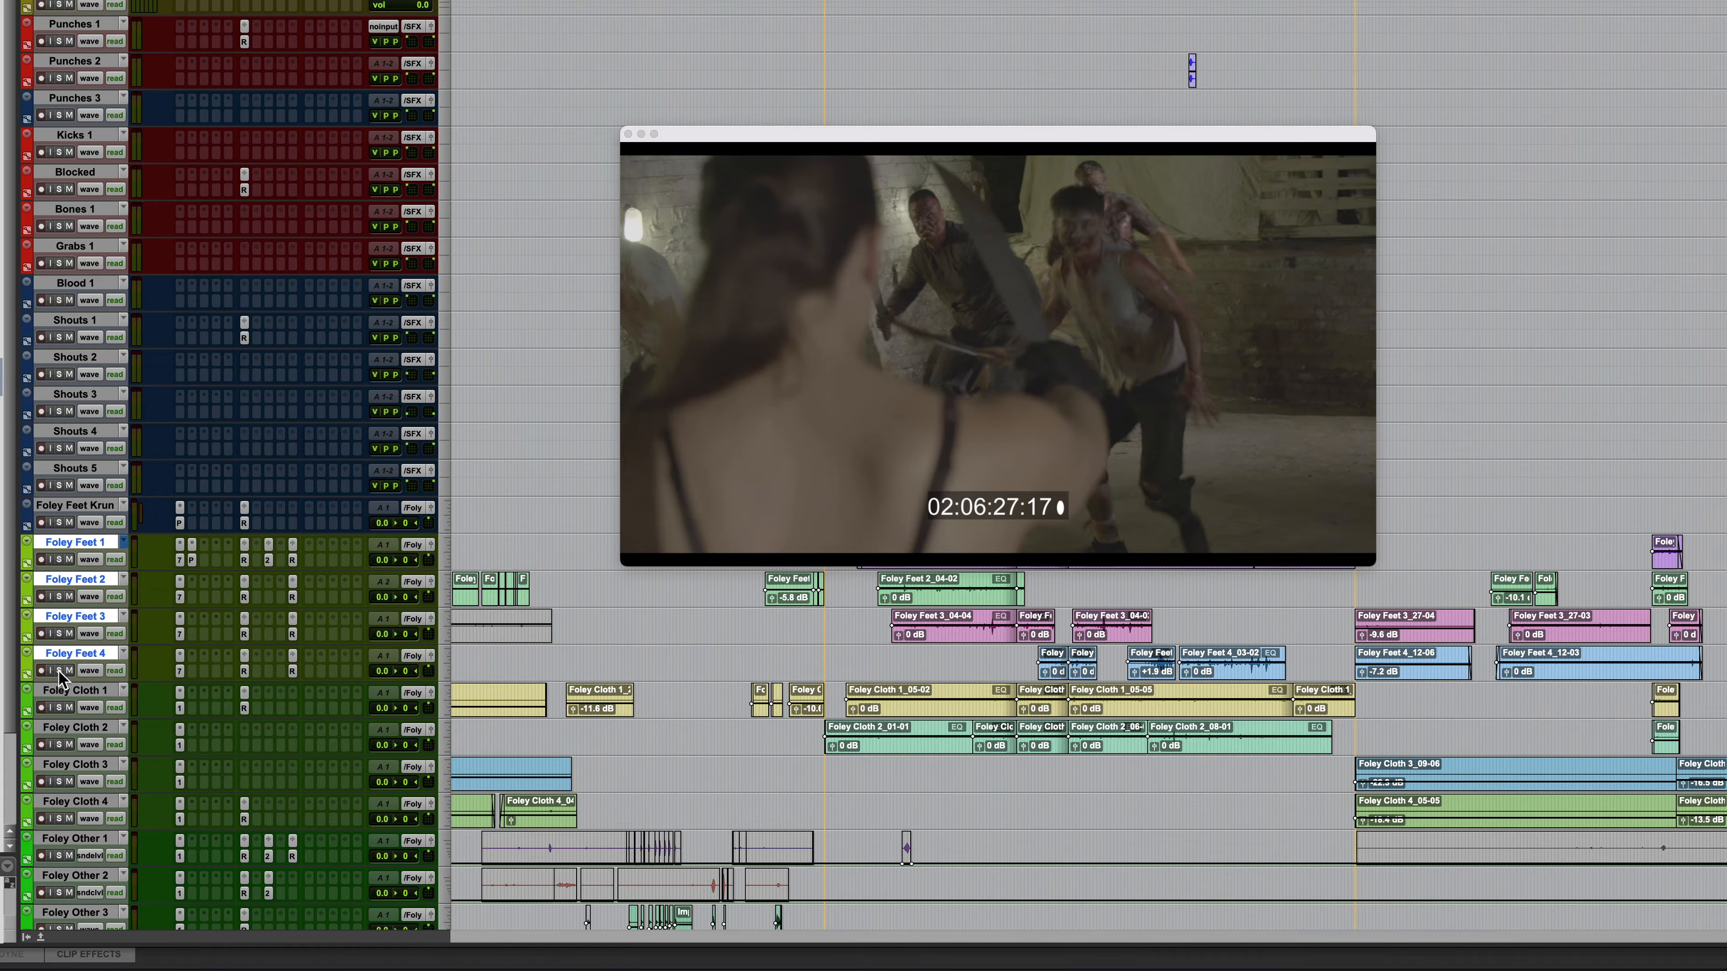
{"action": "left_click", "coordinate": [59, 671], "text": "alt+shift"}
{"action": "key", "text": "space"}
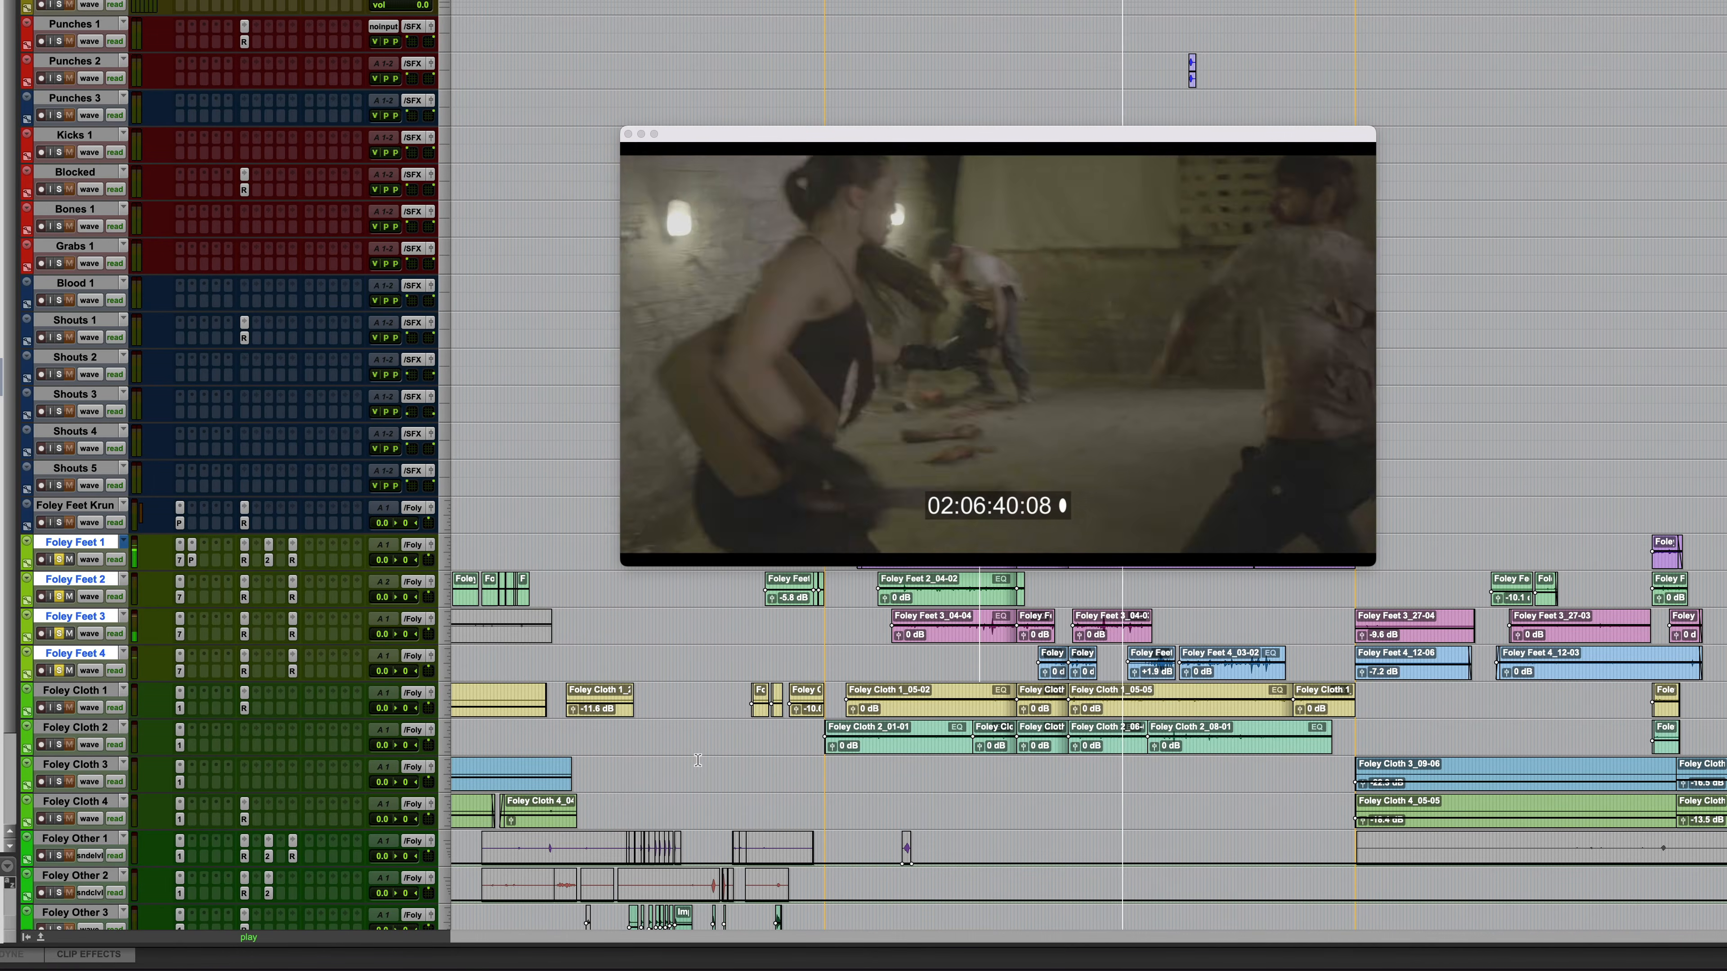
{"action": "key", "text": "space"}
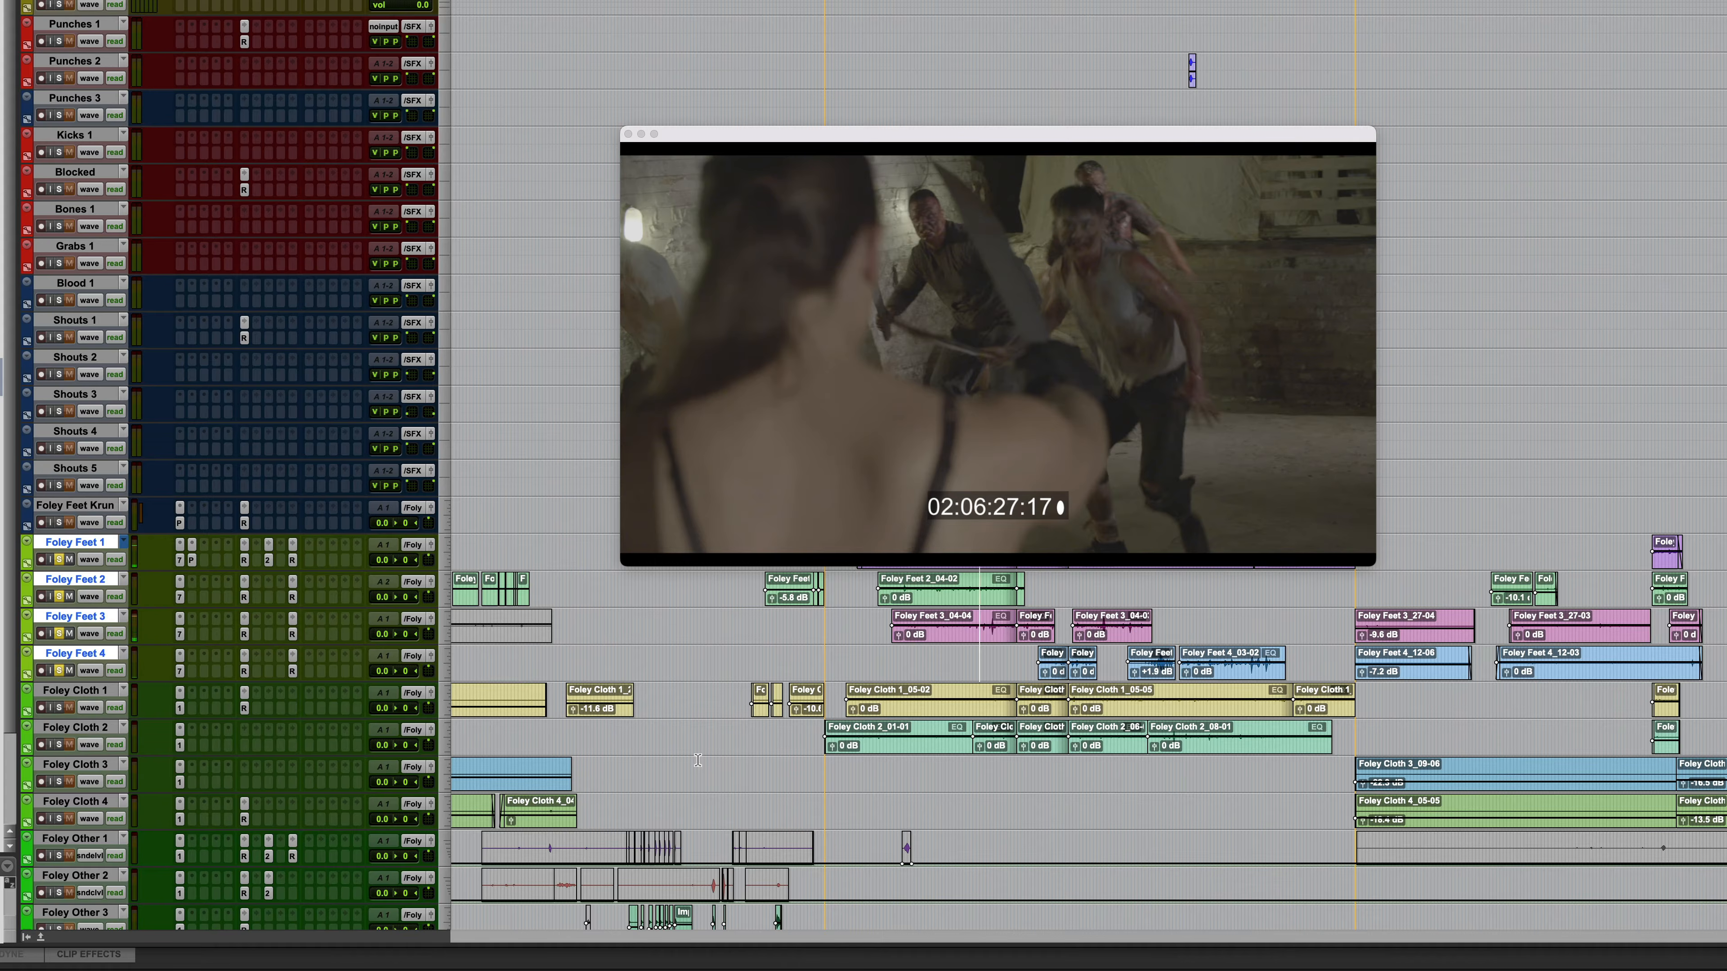
Step: Open the /Foley track's Cinematic Rooms send and the reverb plug-in, and raise the send level from silence
{"action": "scroll", "coordinate": [1500, 713], "scroll_direction": "down", "scroll_amount": 5}
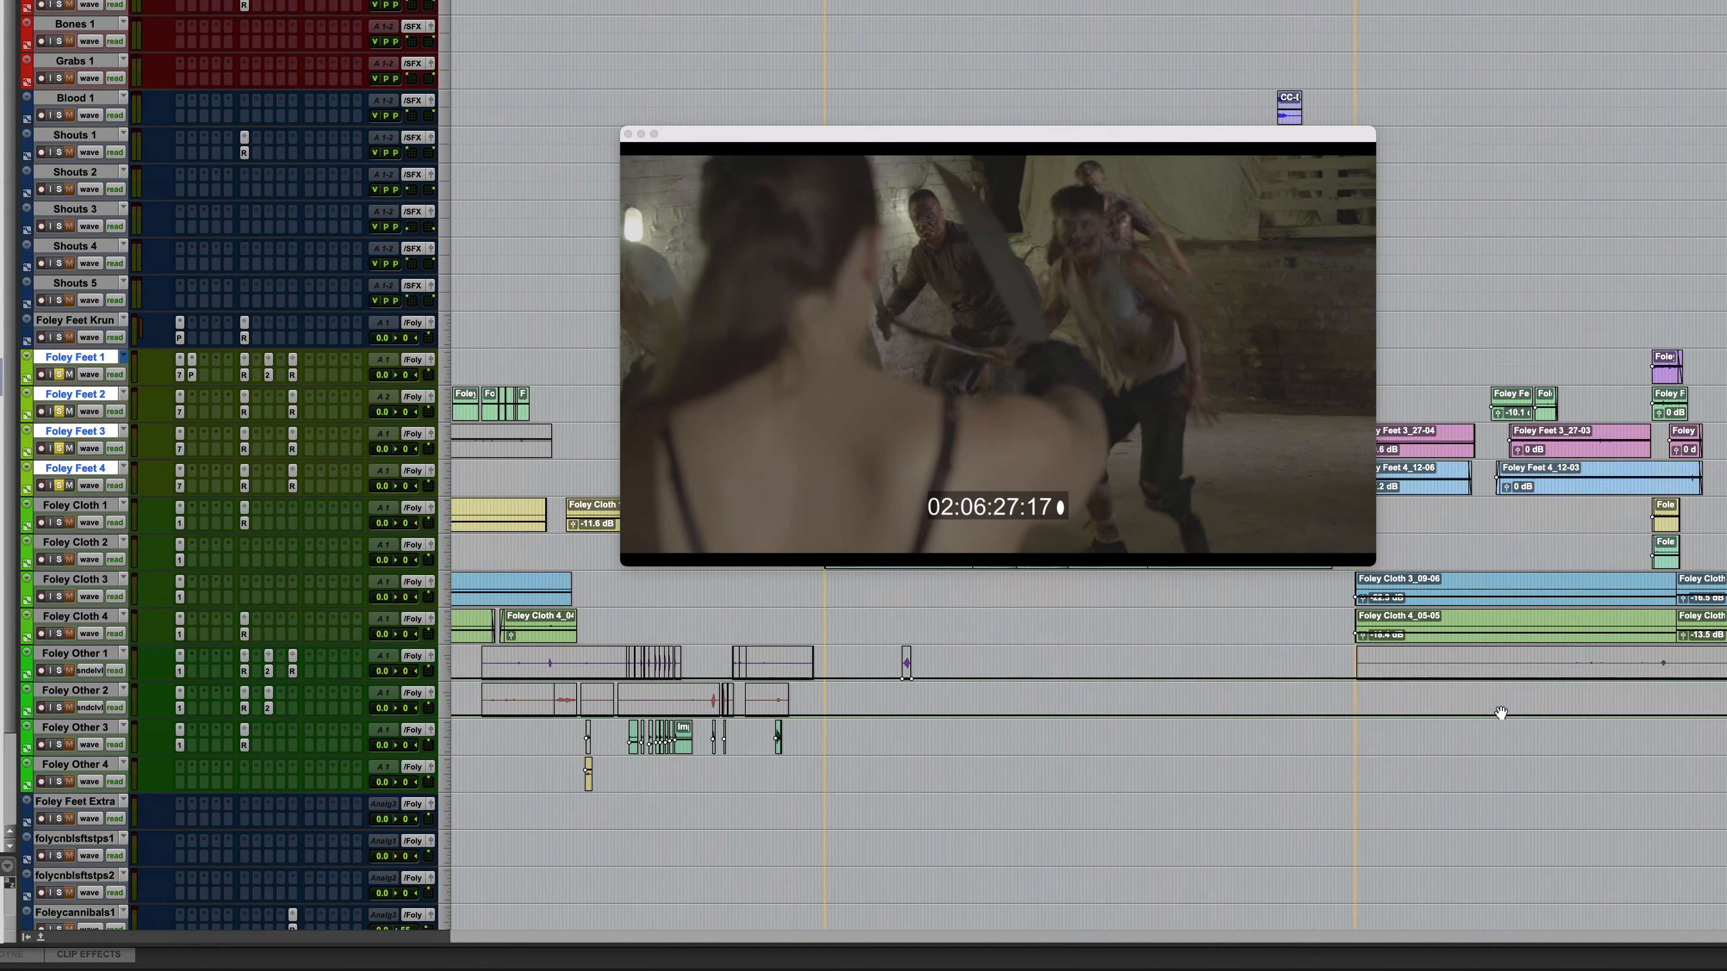
{"action": "scroll", "coordinate": [1501, 713], "scroll_direction": "down", "scroll_amount": 9}
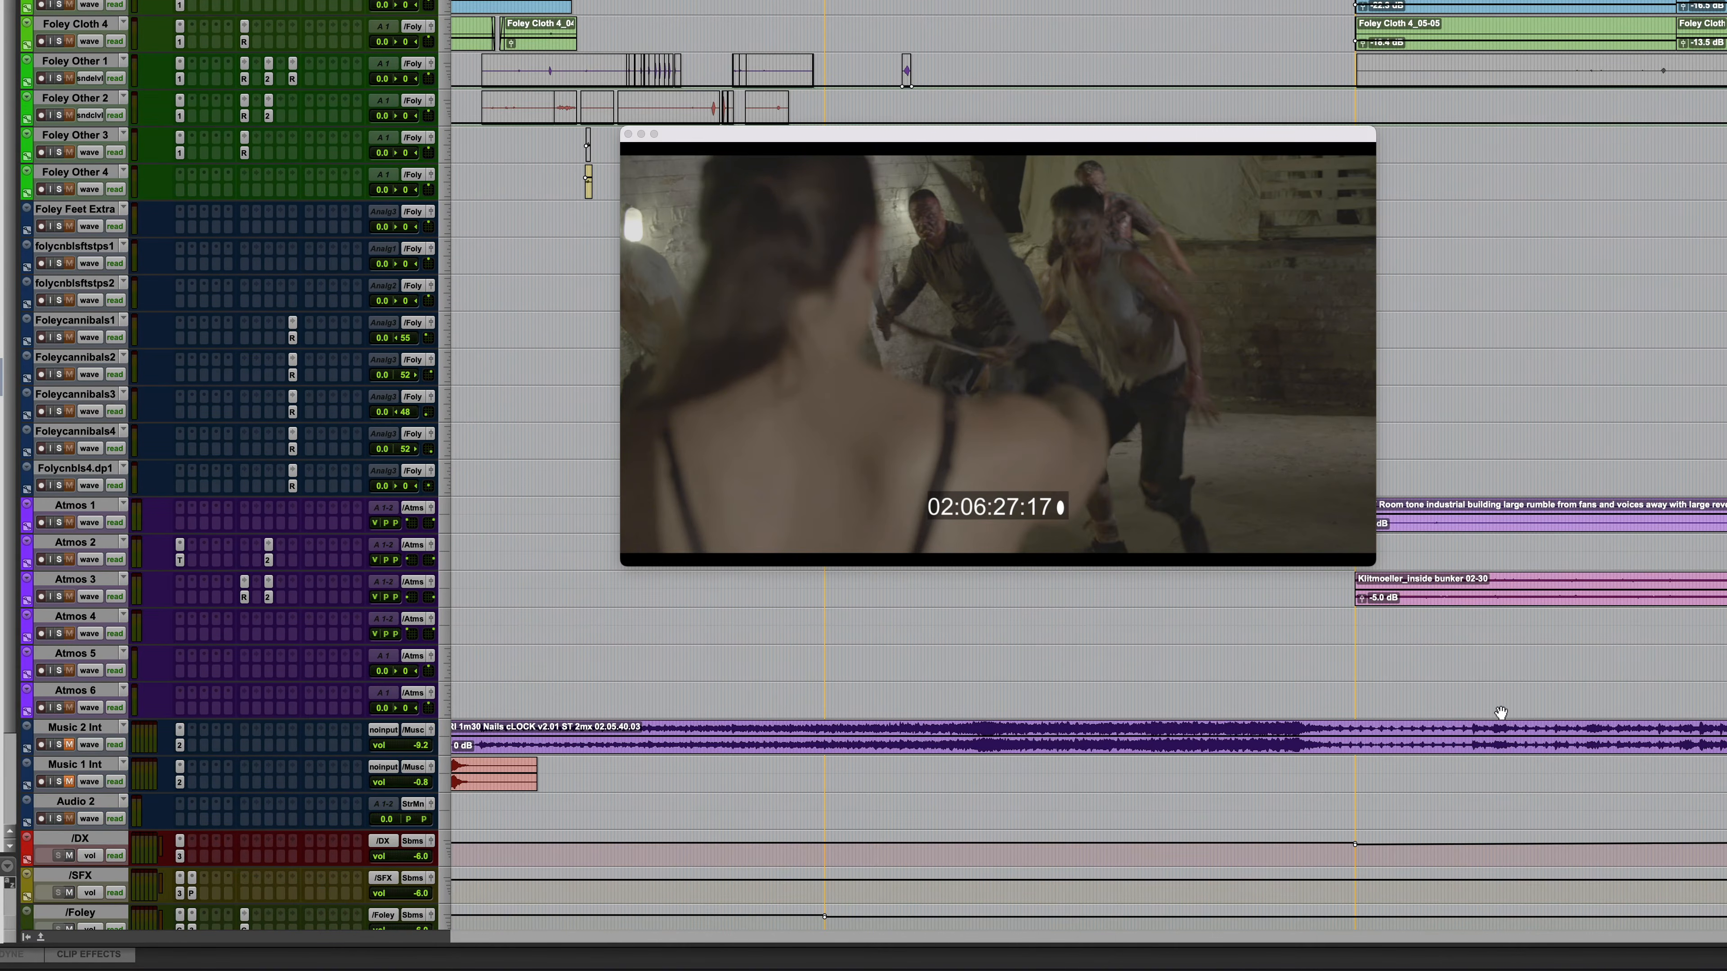
{"action": "scroll", "coordinate": [1501, 712], "scroll_direction": "down", "scroll_amount": 2}
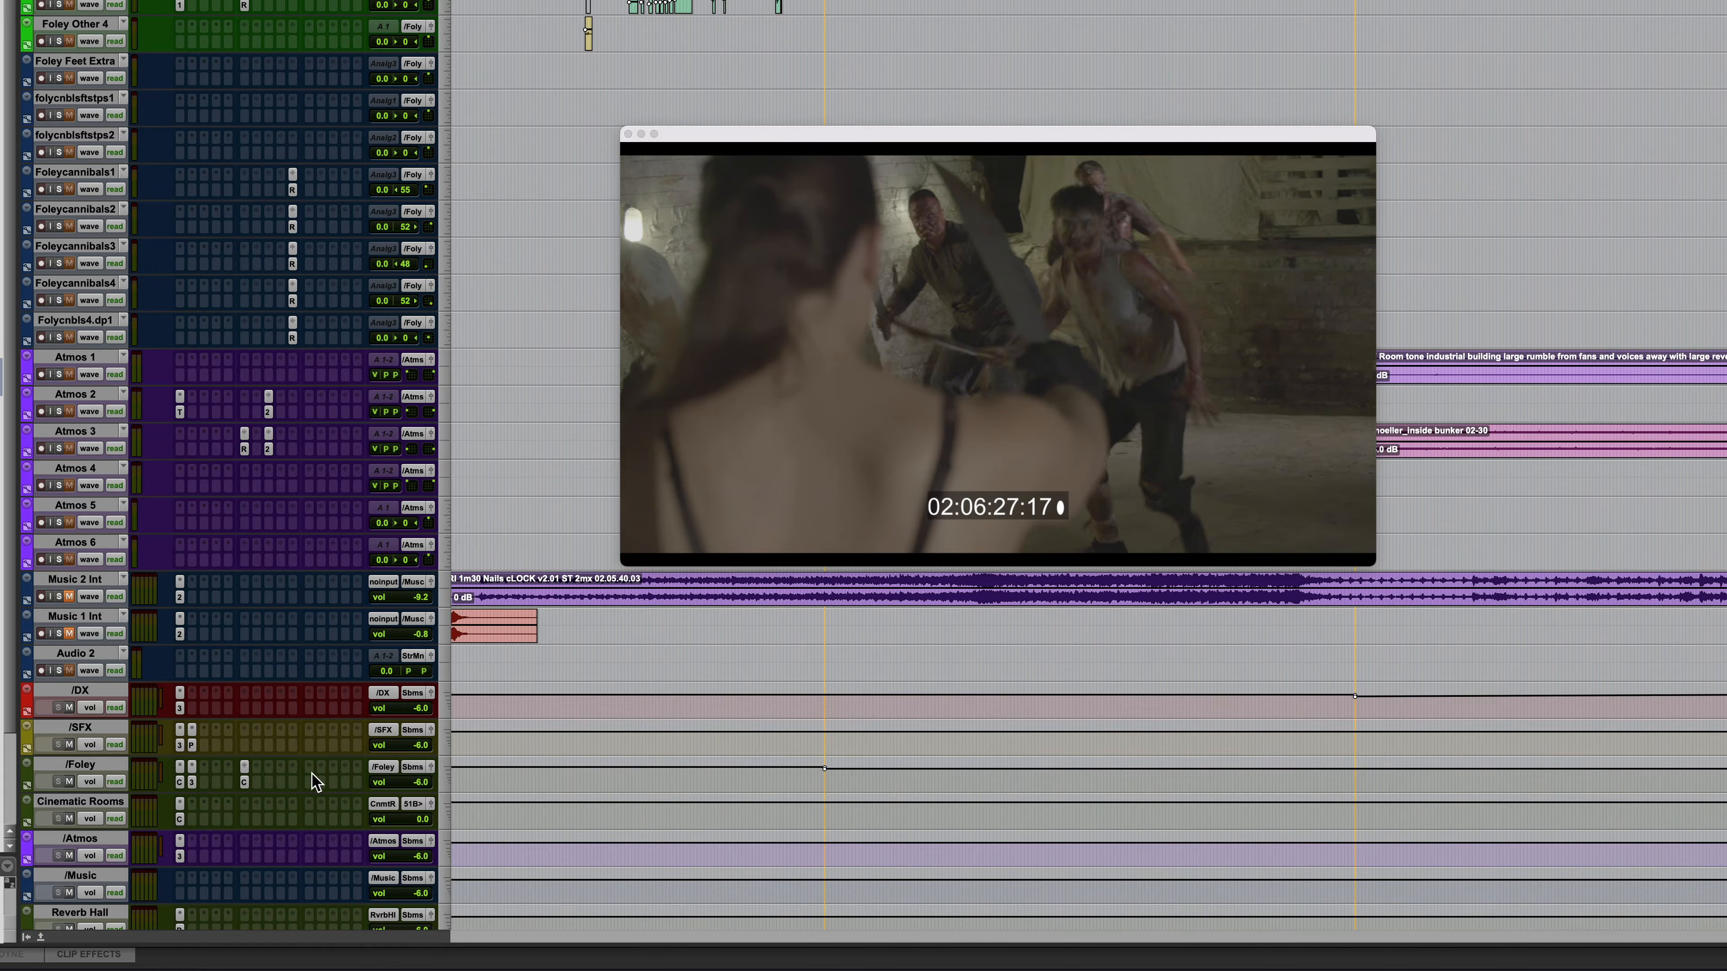
{"action": "left_click", "coordinate": [243, 780]}
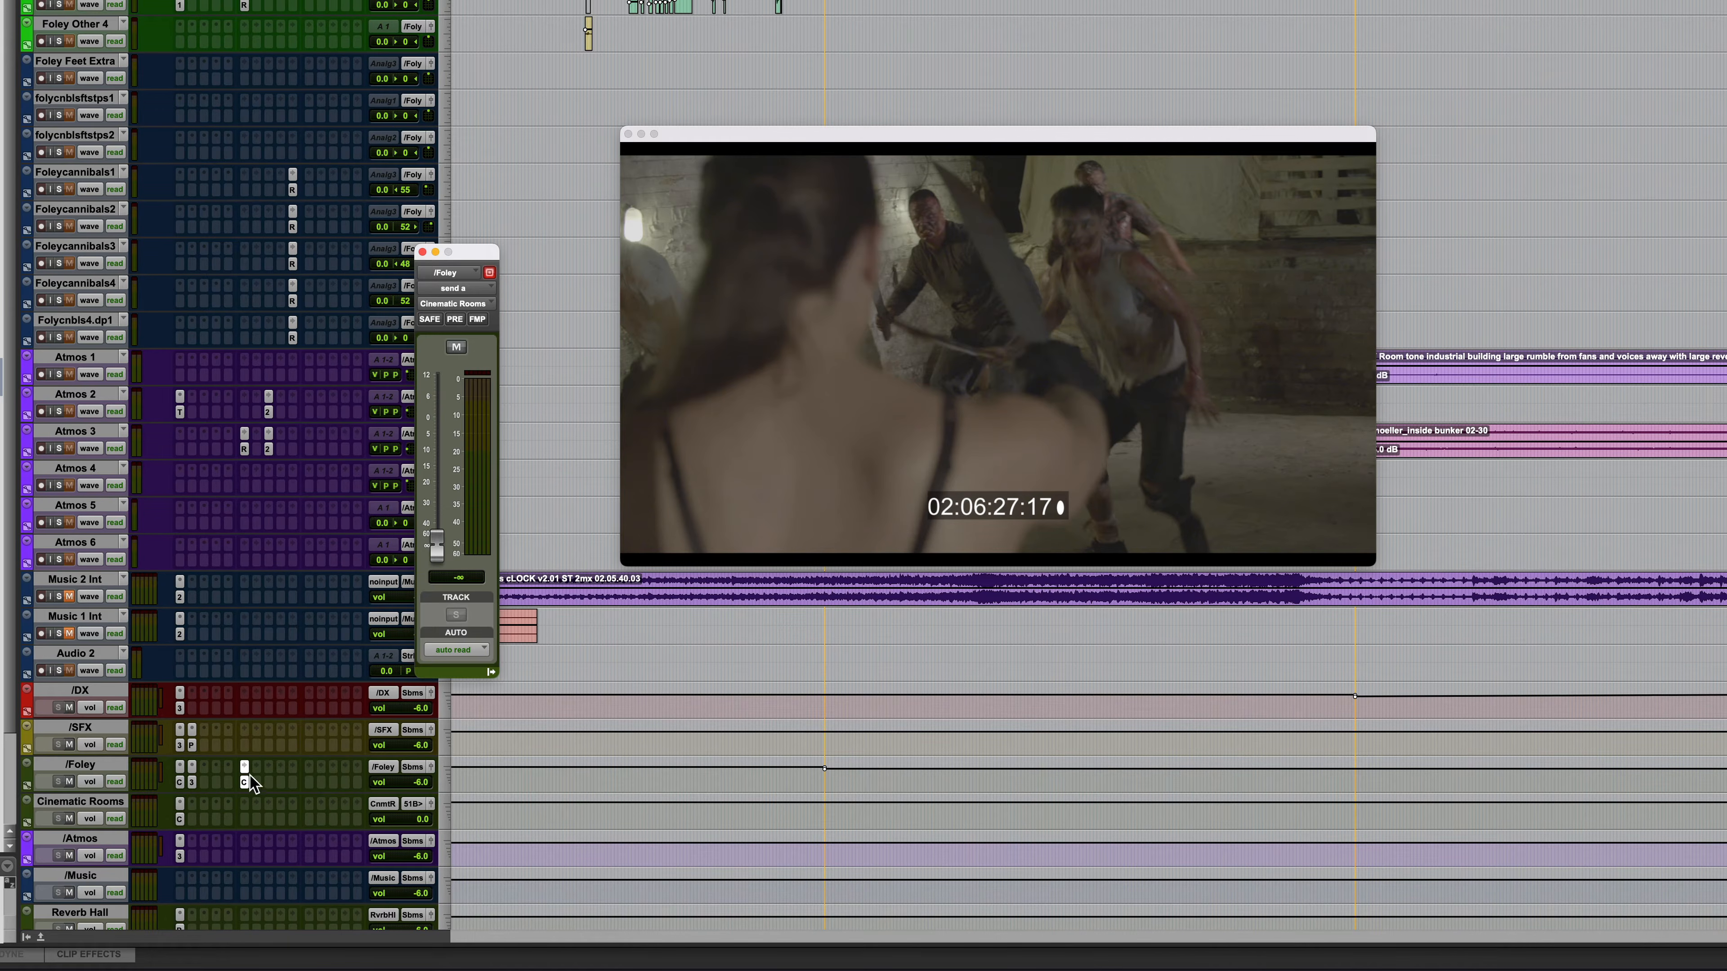
{"action": "left_click", "coordinate": [179, 818]}
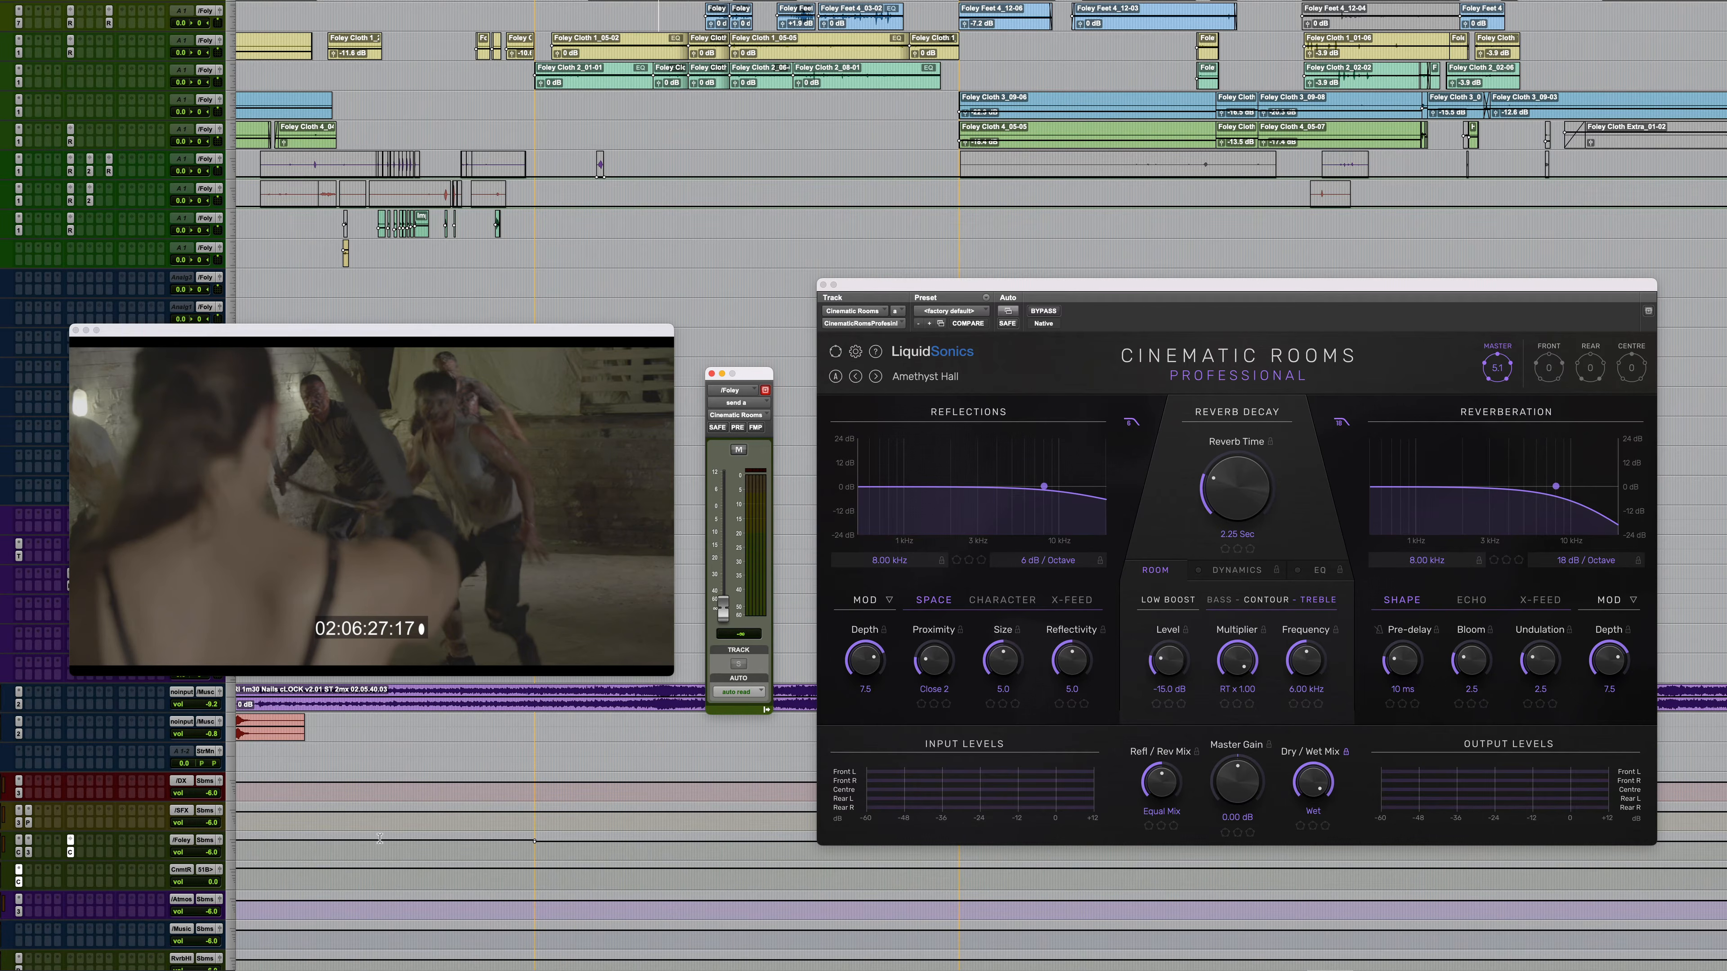
{"action": "left_click_drag", "start_coordinate": [722, 609], "coordinate": [765, 547]}
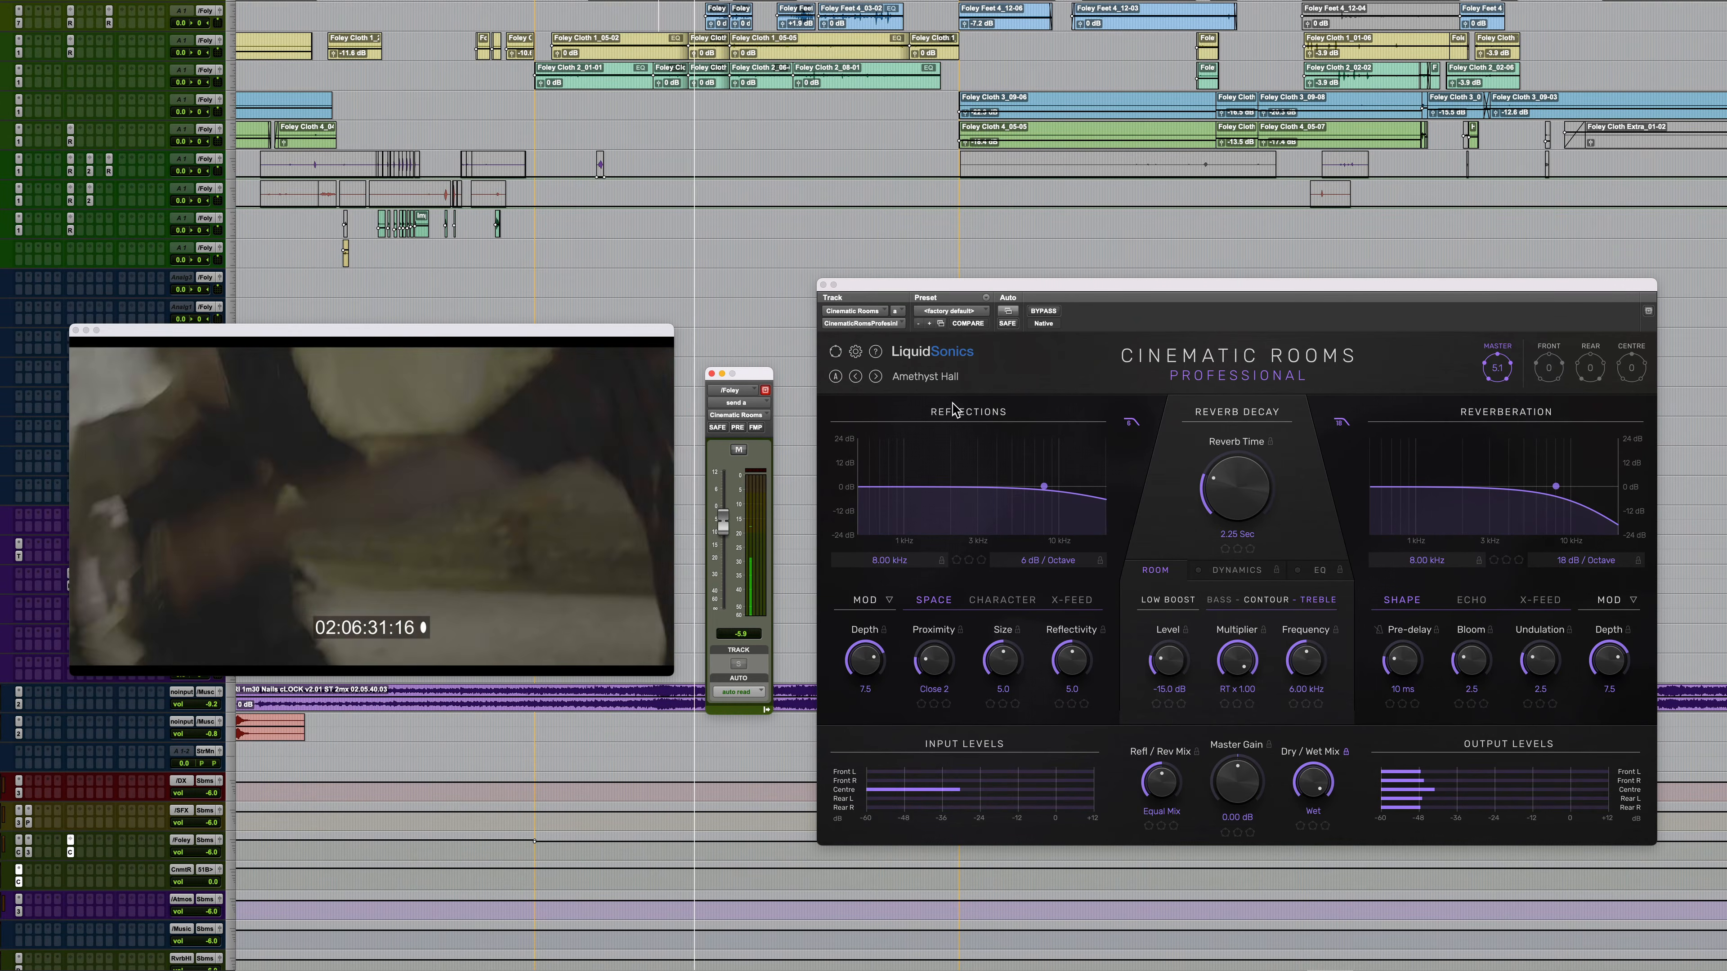
Step: Load the Halls preset School Hall in Cinematic Rooms and audition it on the footsteps
{"action": "left_click", "coordinate": [918, 379]}
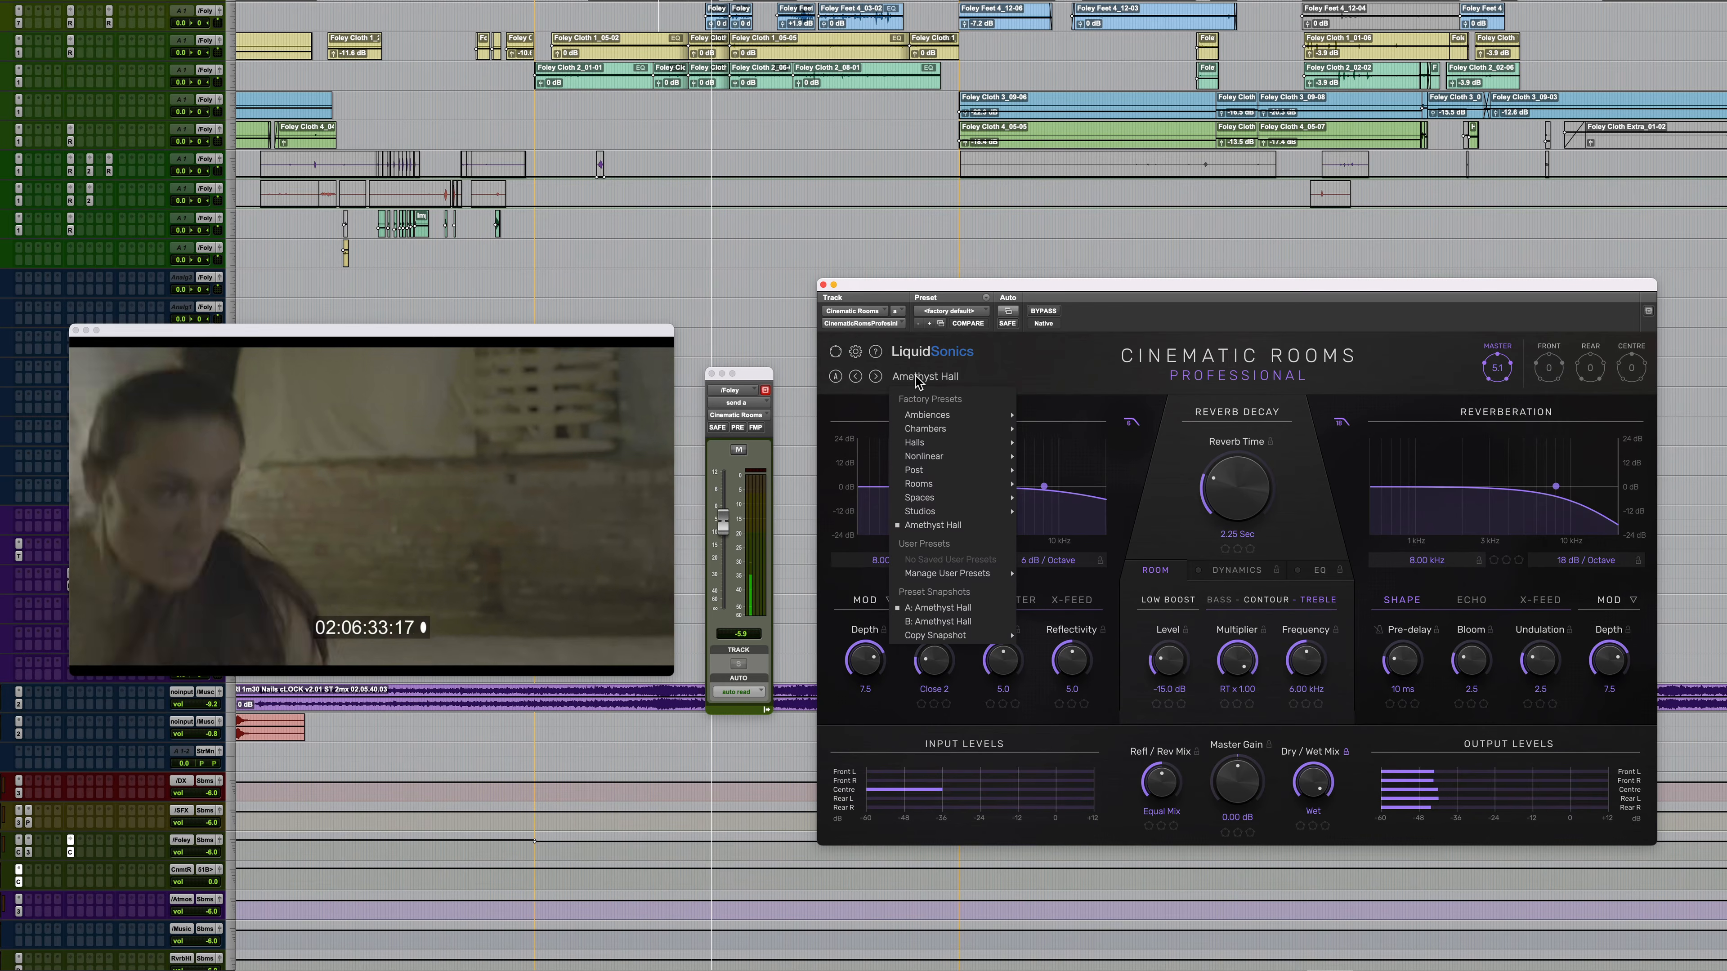
{"action": "mouse_move", "coordinate": [935, 446]}
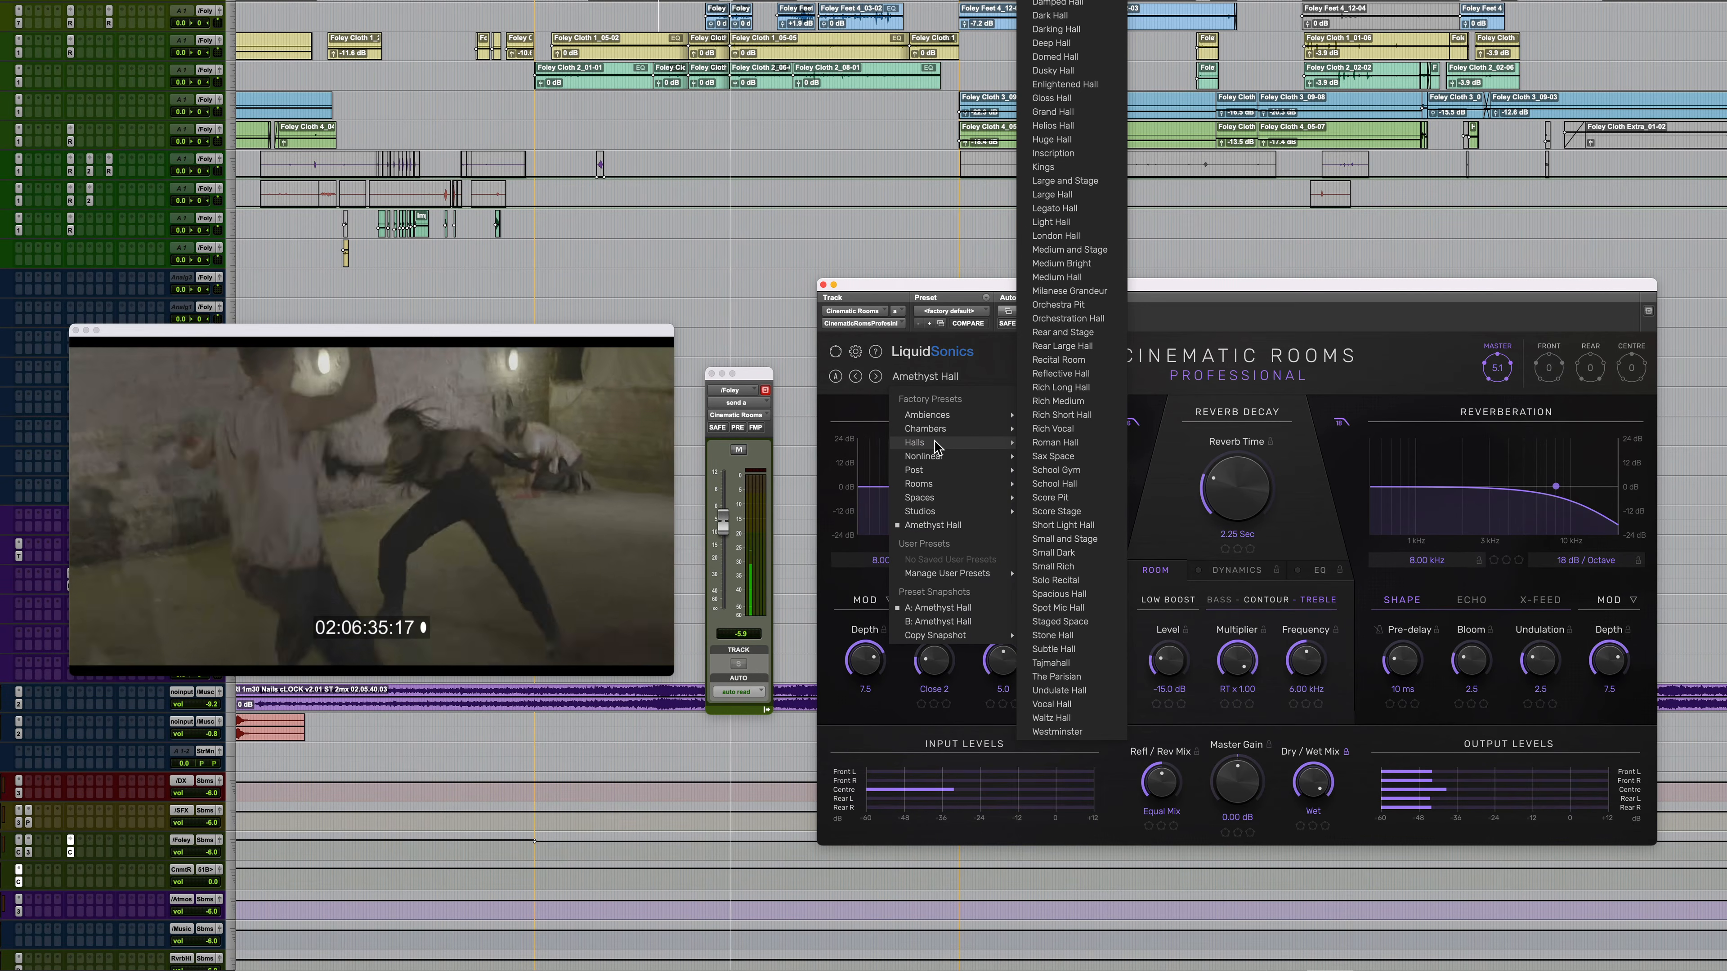
{"action": "left_click", "coordinate": [1076, 485]}
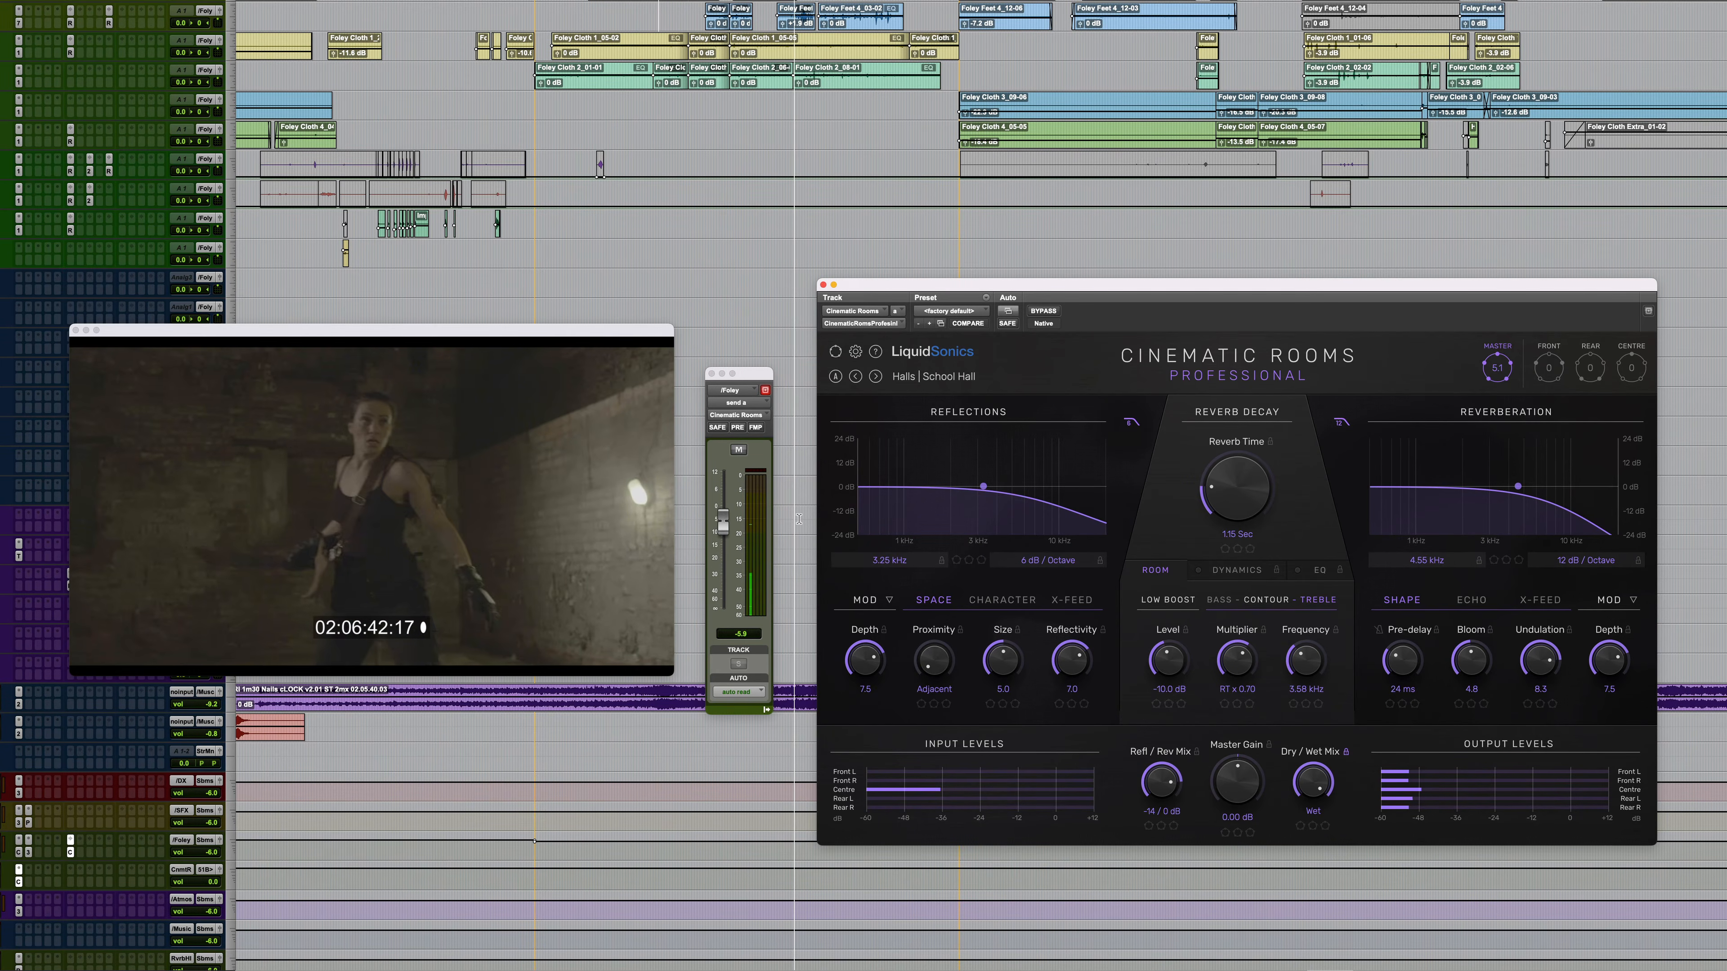
{"action": "key", "text": "space"}
Step: Load the Chambers preset Double Chamber and play the fight scene with it
{"action": "left_click", "coordinate": [933, 376]}
{"action": "mouse_move", "coordinate": [952, 436]}
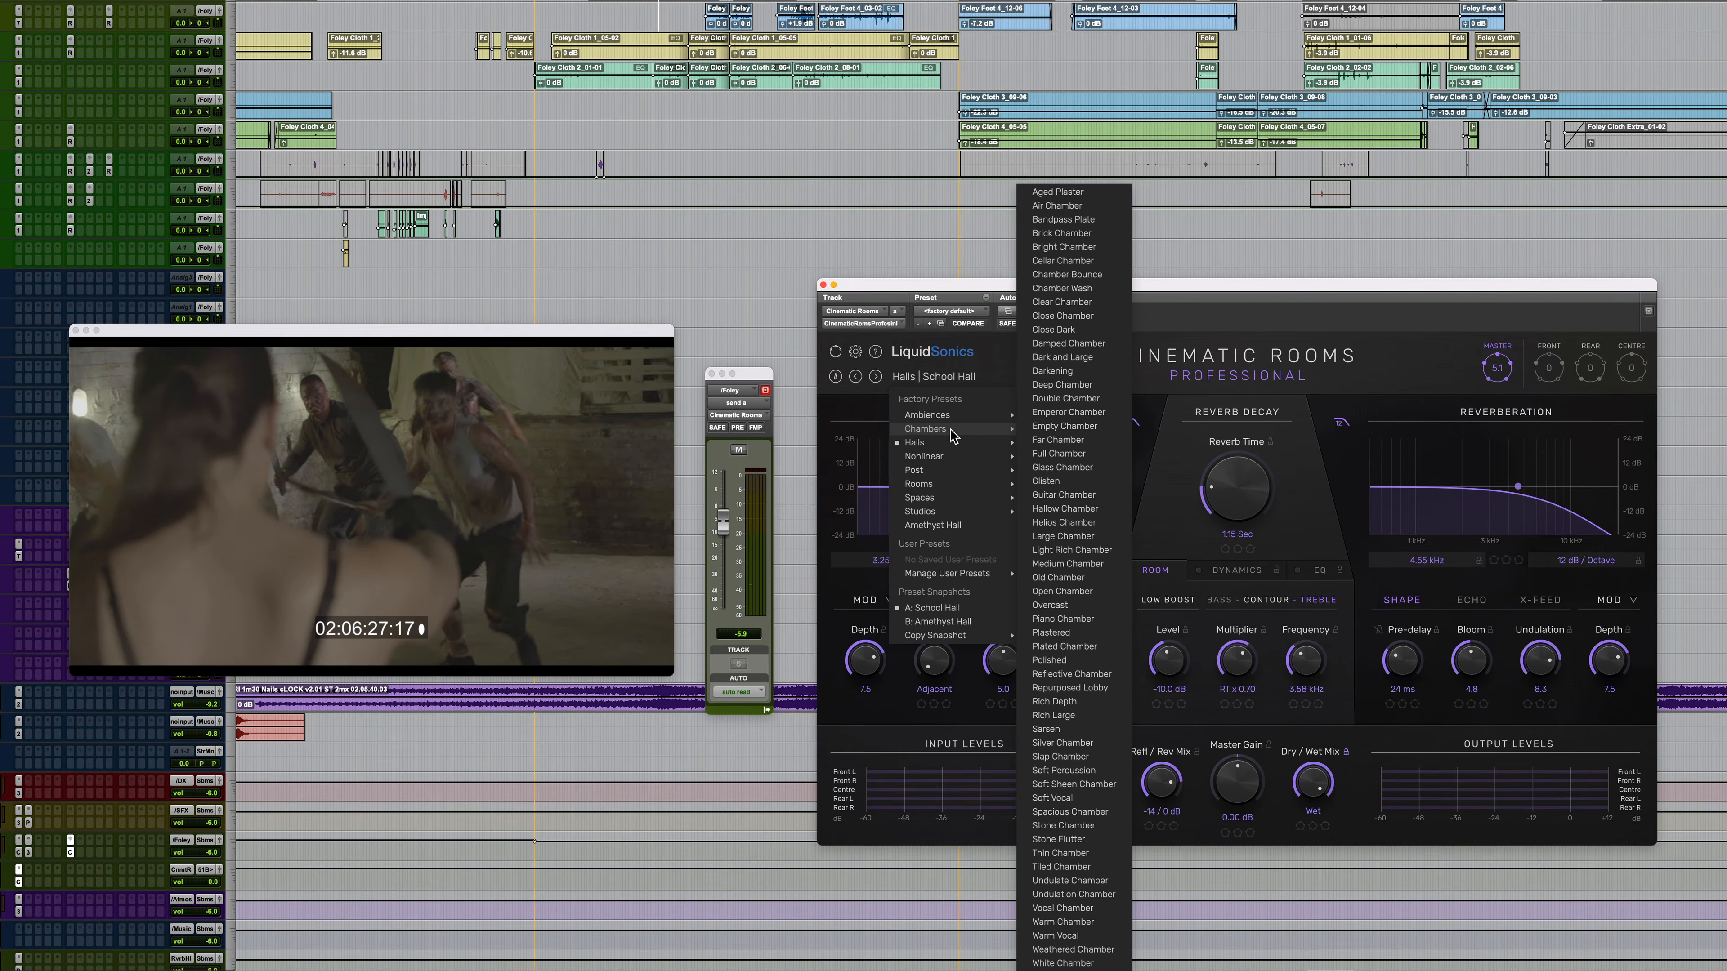
{"action": "left_click", "coordinate": [1065, 398]}
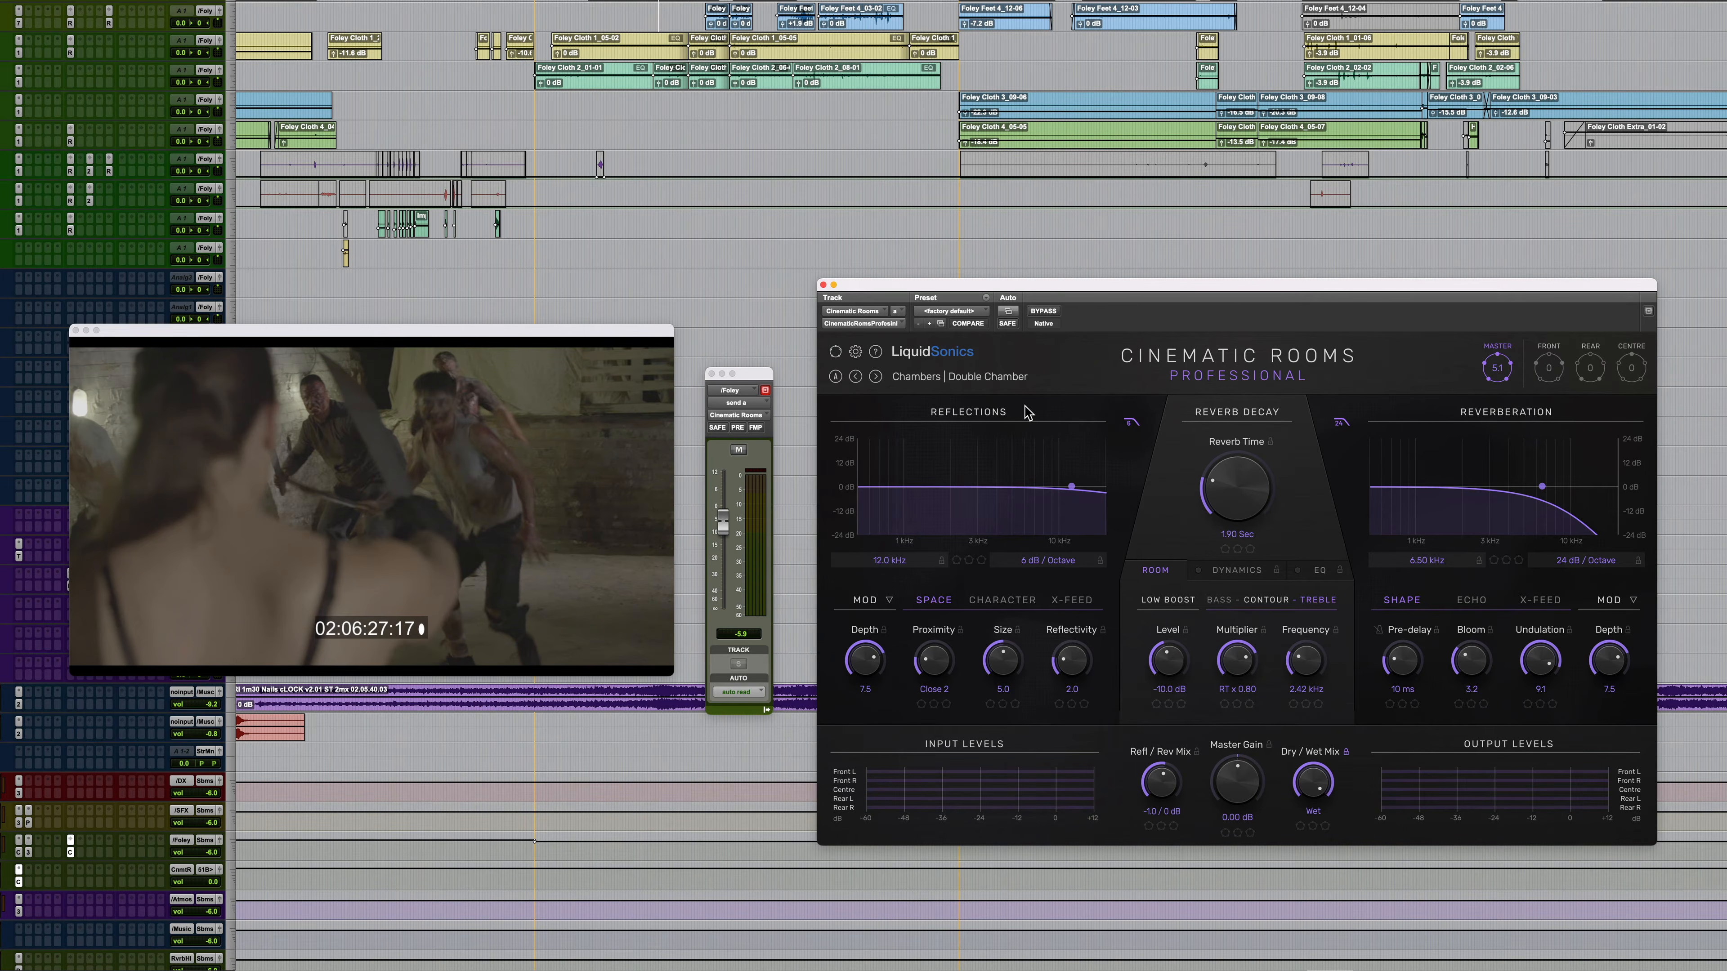
{"action": "key", "text": "space"}
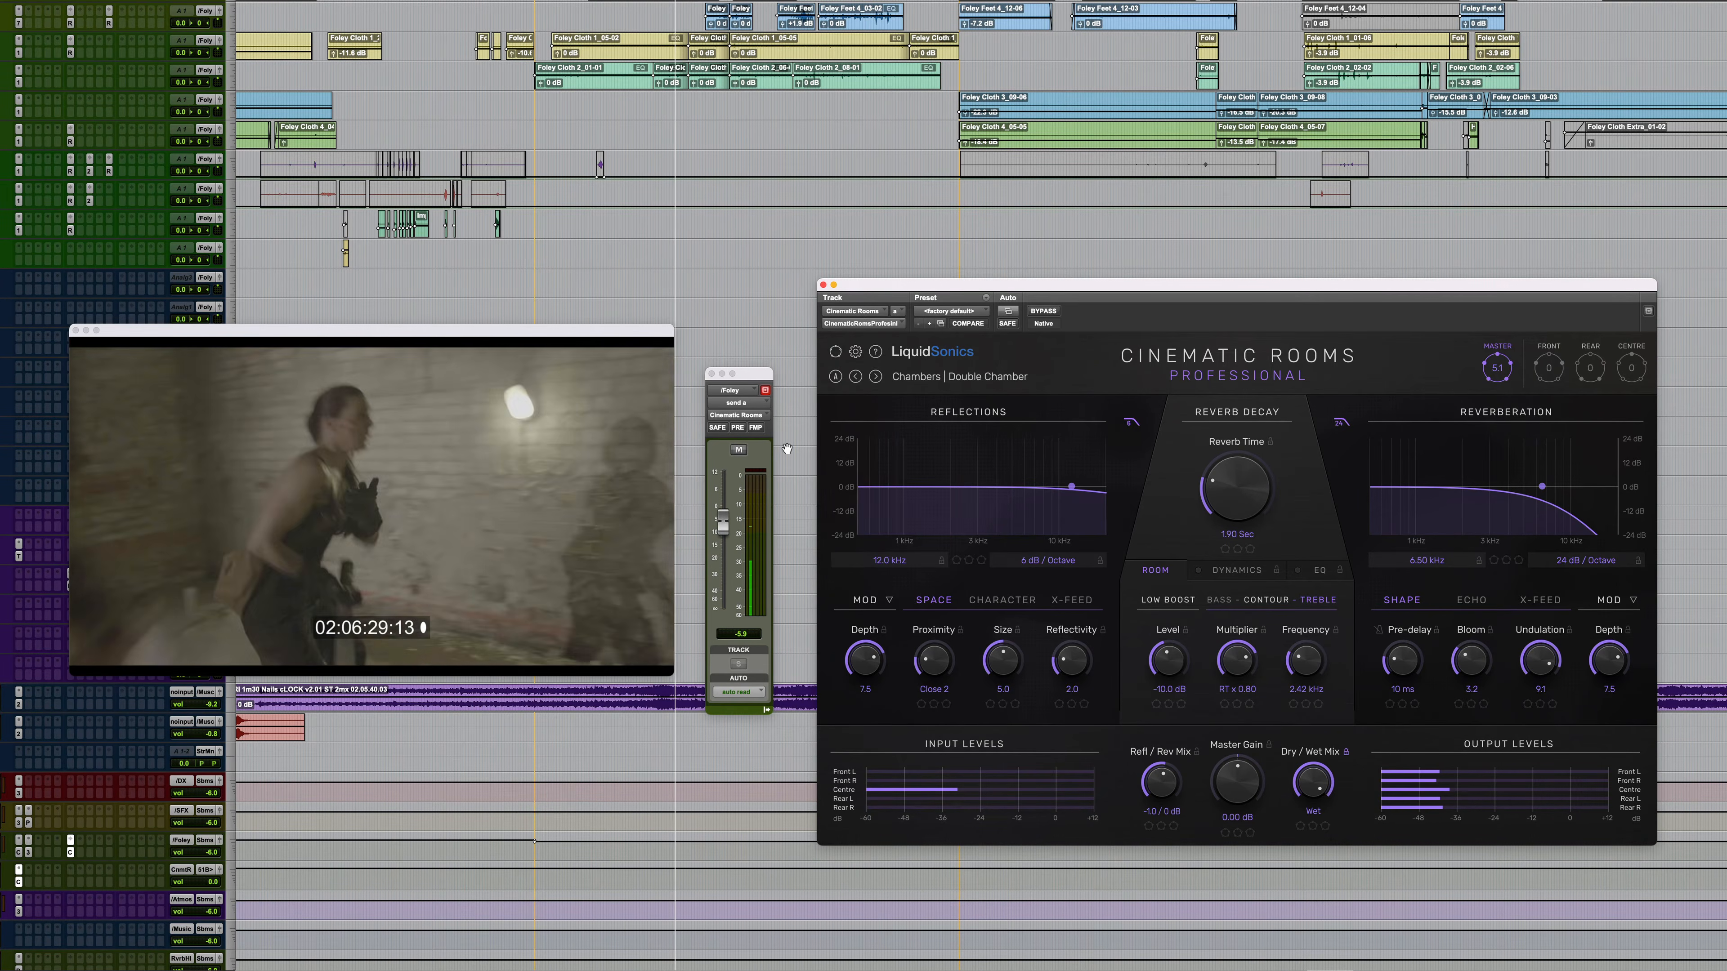
Step: Load the Chambers preset Deep Chamber and audition it on the fight scene
{"action": "left_click", "coordinate": [926, 382]}
{"action": "mouse_move", "coordinate": [940, 430]}
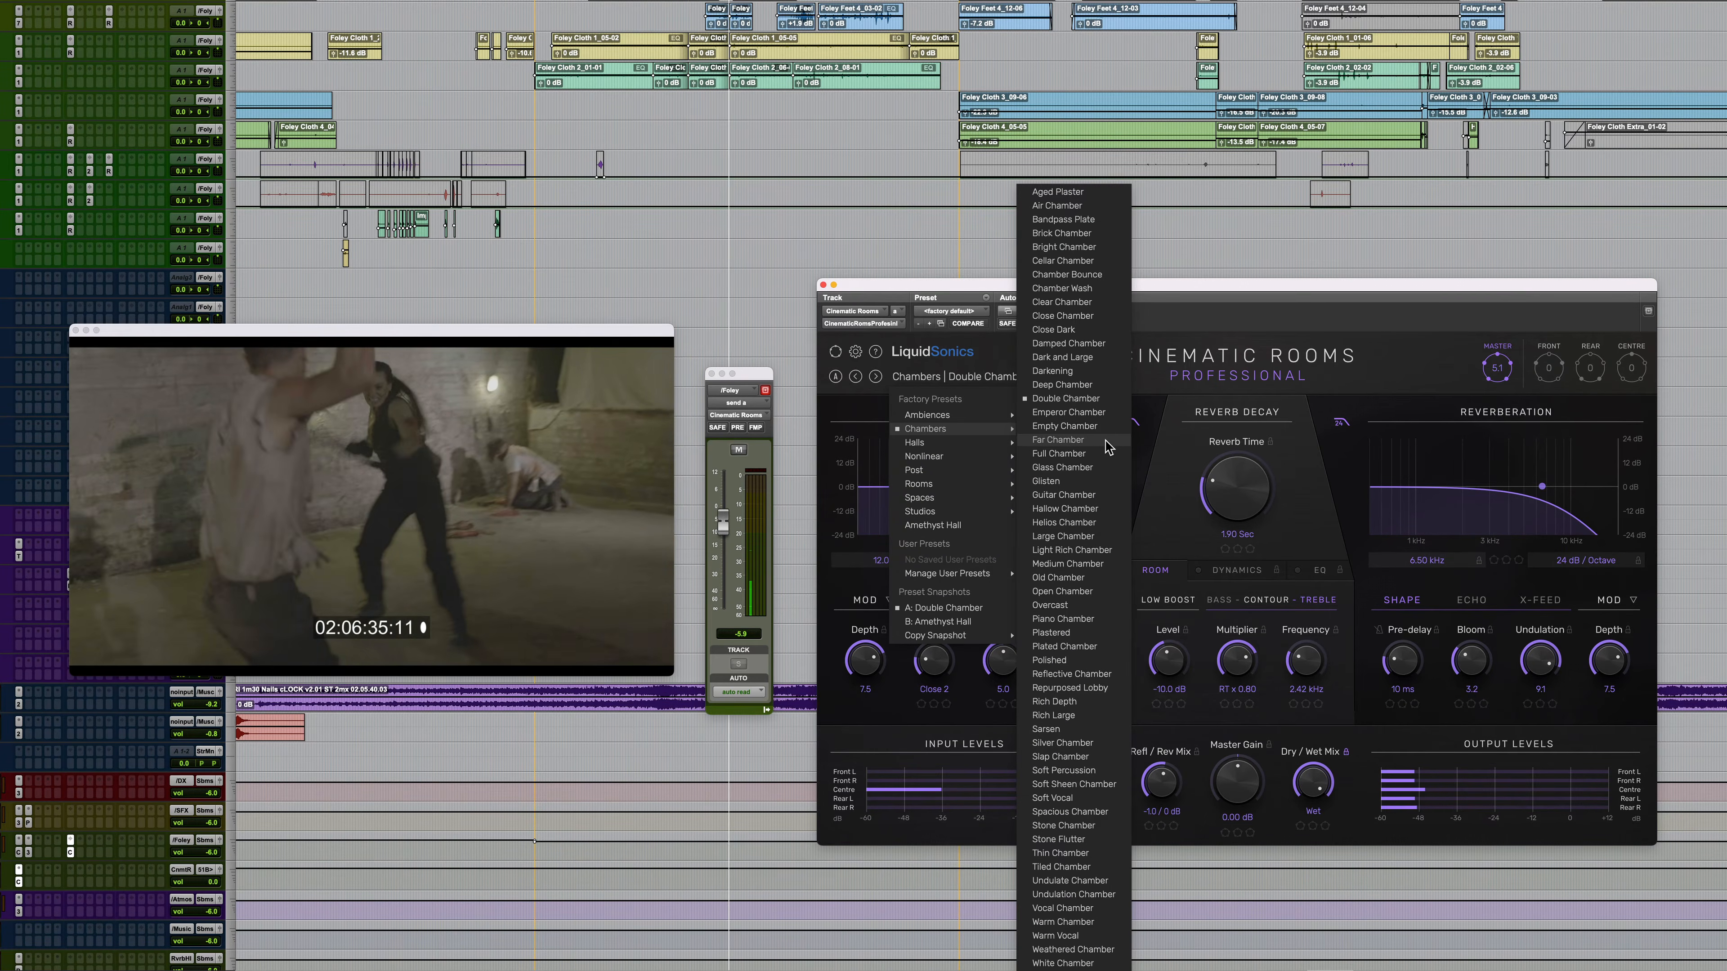
{"action": "left_click", "coordinate": [1061, 385]}
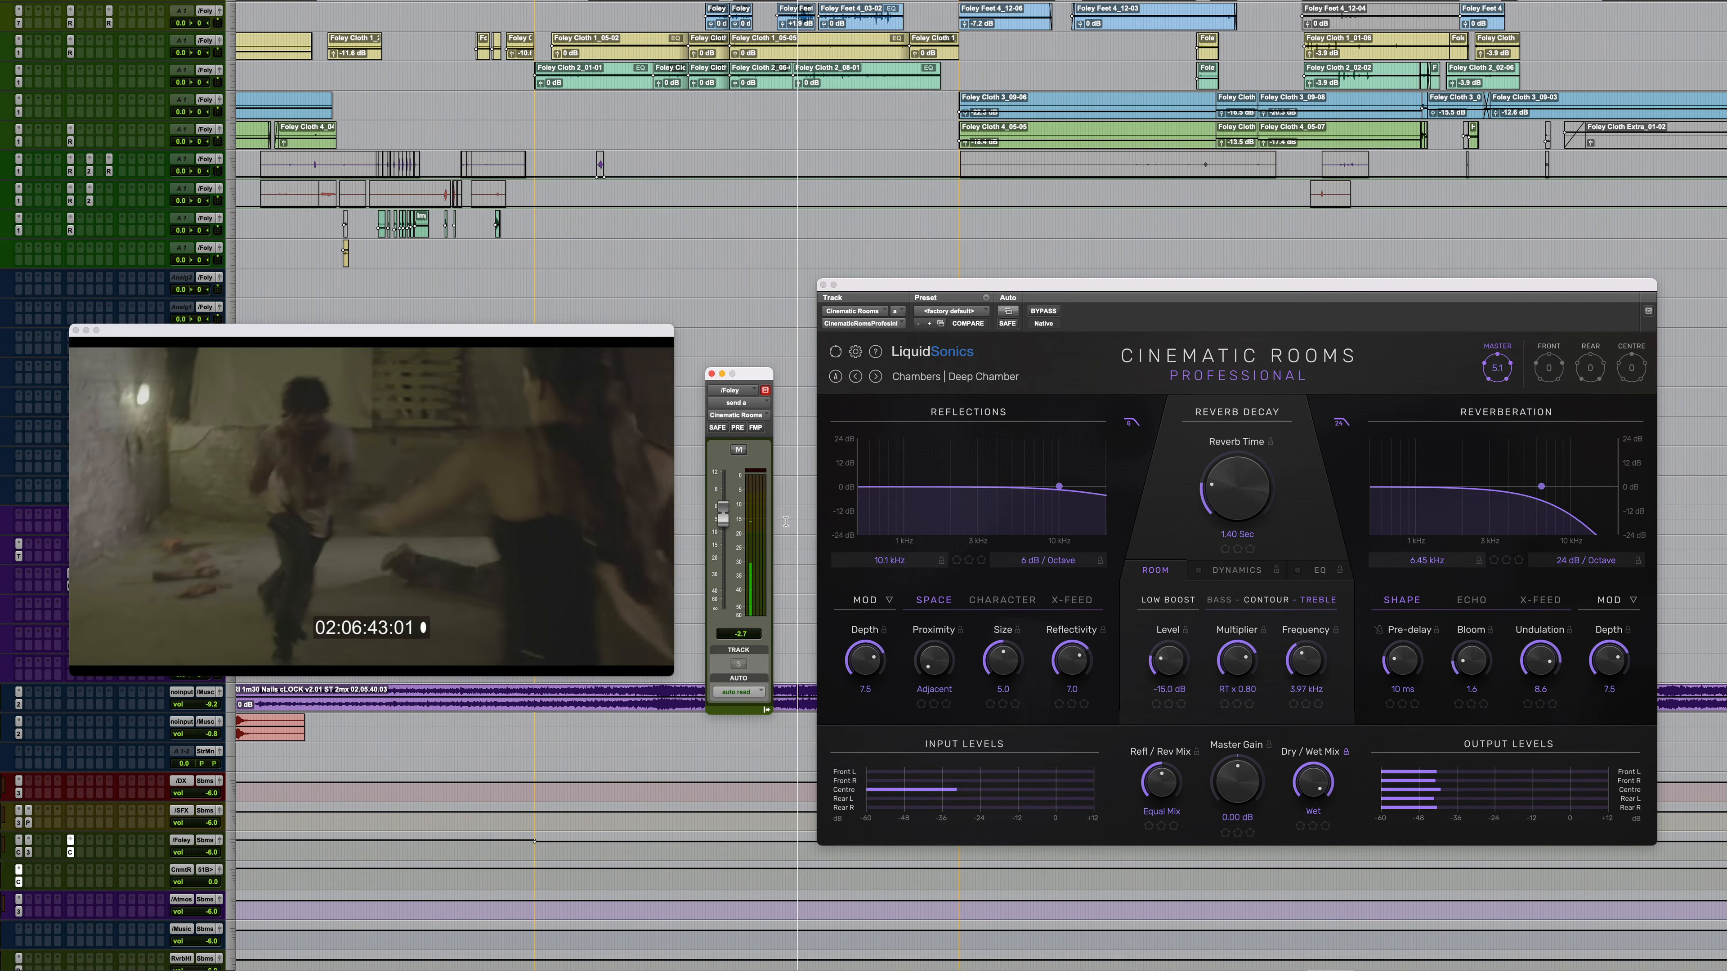
{"action": "key", "text": "space"}
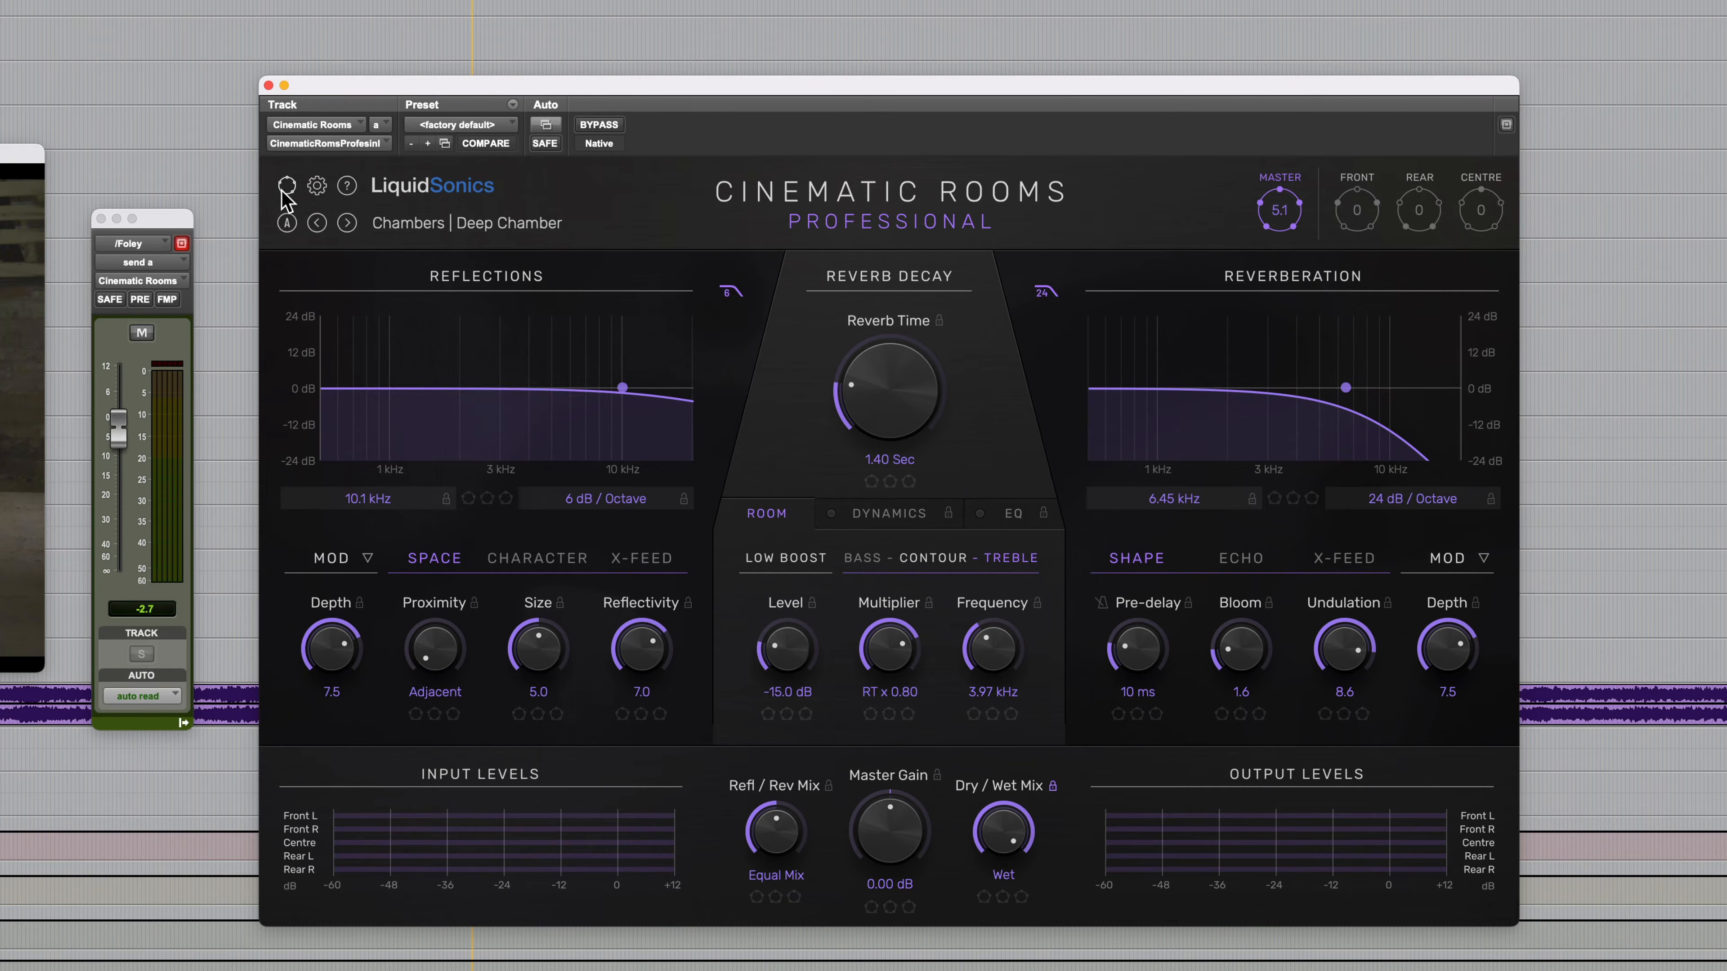
Step: Hide the surround plane selectors in the reverb plug-in's header and set the reverberation pre-delay to 22 ms
{"action": "left_click", "coordinate": [282, 192]}
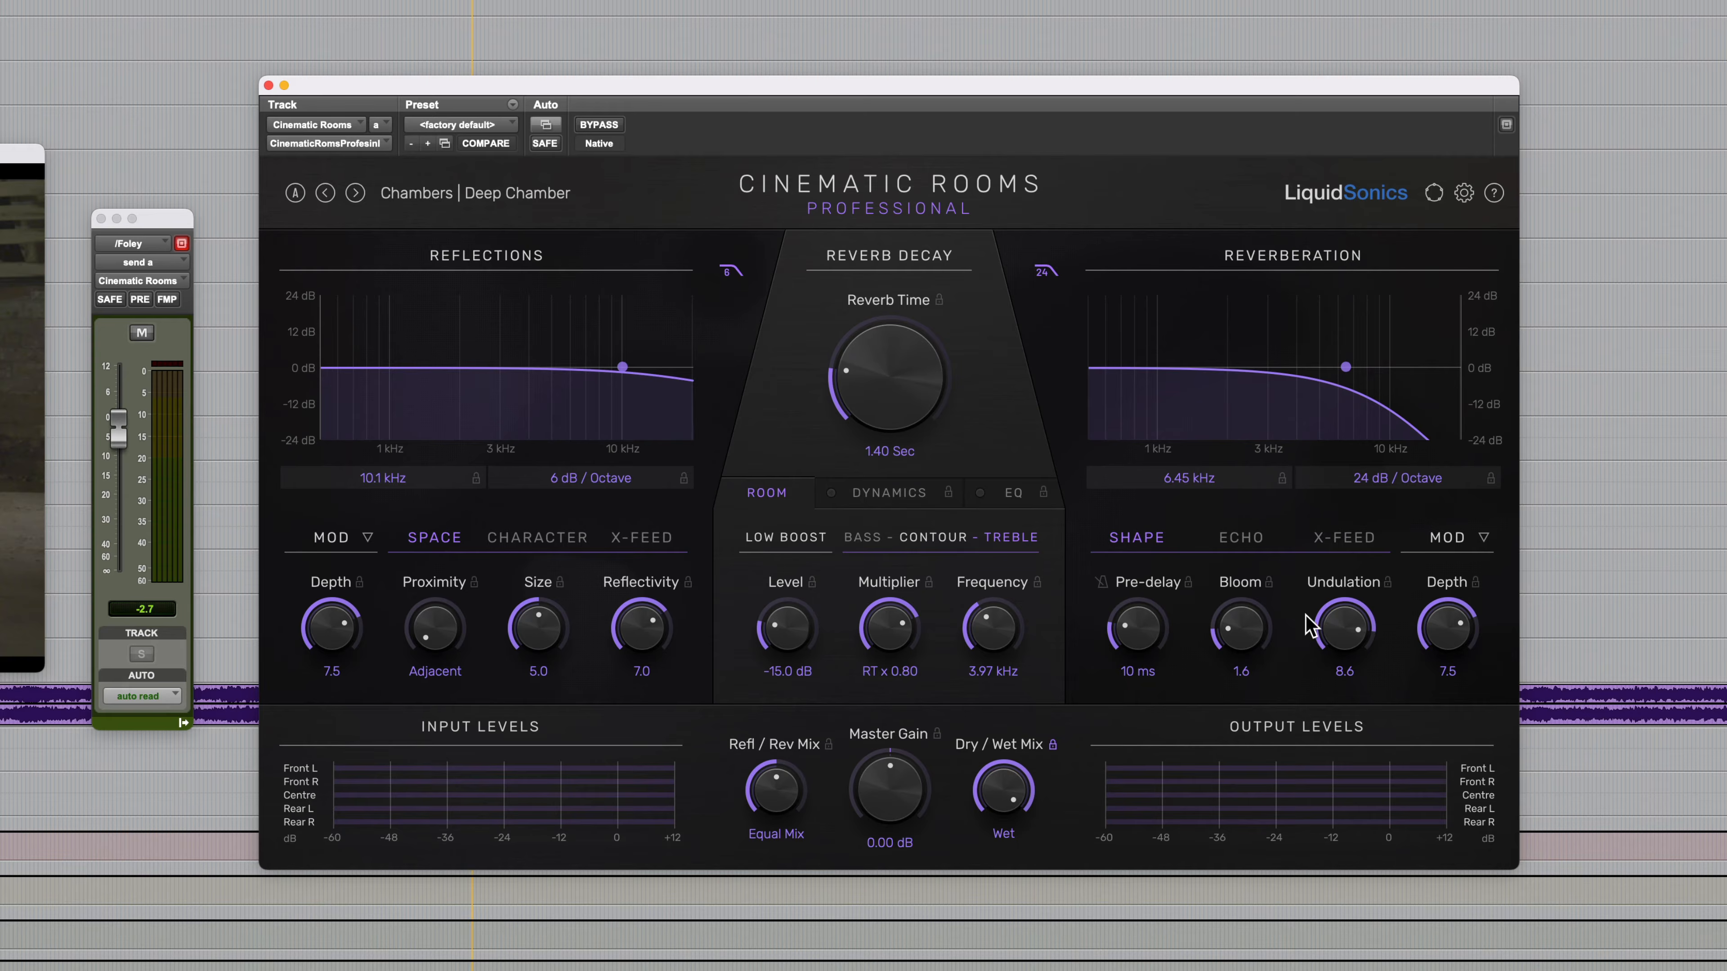
{"action": "mouse_move", "coordinate": [1142, 641]}
{"action": "left_mouse_down"}
{"action": "mouse_move", "coordinate": [1161, 597]}
{"action": "mouse_move", "coordinate": [1141, 616]}
{"action": "left_mouse_up"}
{"action": "mouse_move", "coordinate": [1157, 632]}
{"action": "left_mouse_down"}
{"action": "mouse_move", "coordinate": [1181, 567]}
{"action": "mouse_move", "coordinate": [1160, 652]}
{"action": "mouse_move", "coordinate": [1132, 643]}
{"action": "left_mouse_up"}
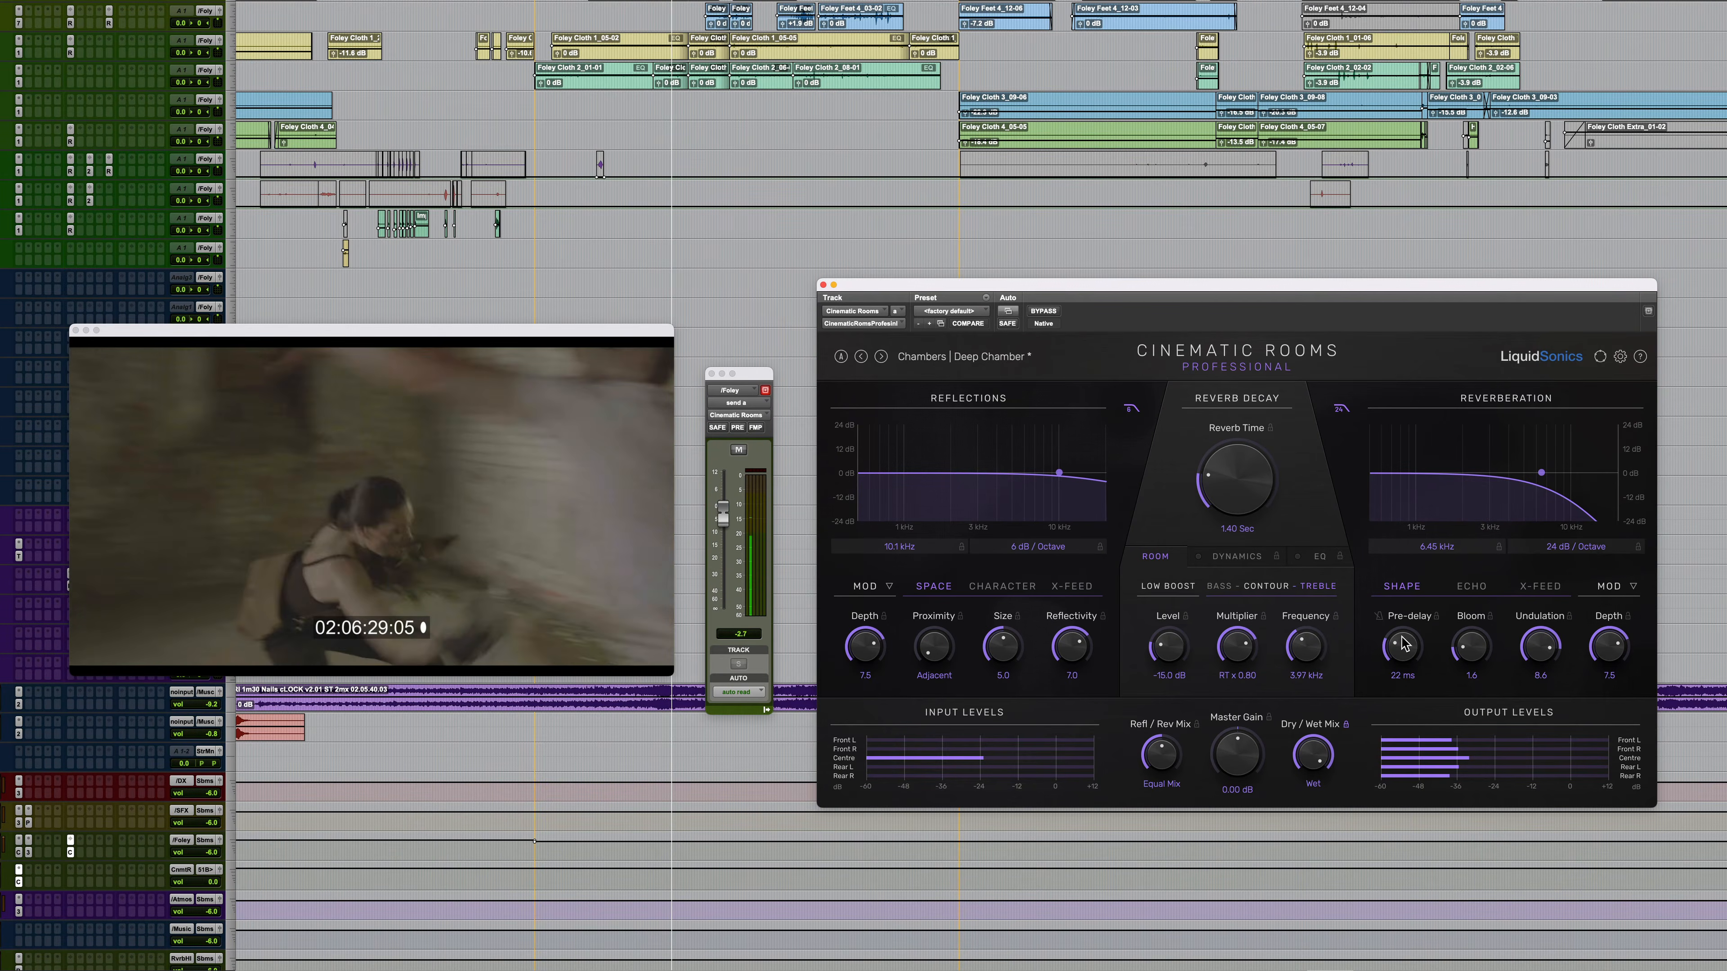
Step: Try a 308 ms reverberation pre-delay during playback and lower it to 45 ms
{"action": "left_click_drag", "start_coordinate": [1397, 657], "coordinate": [1415, 573]}
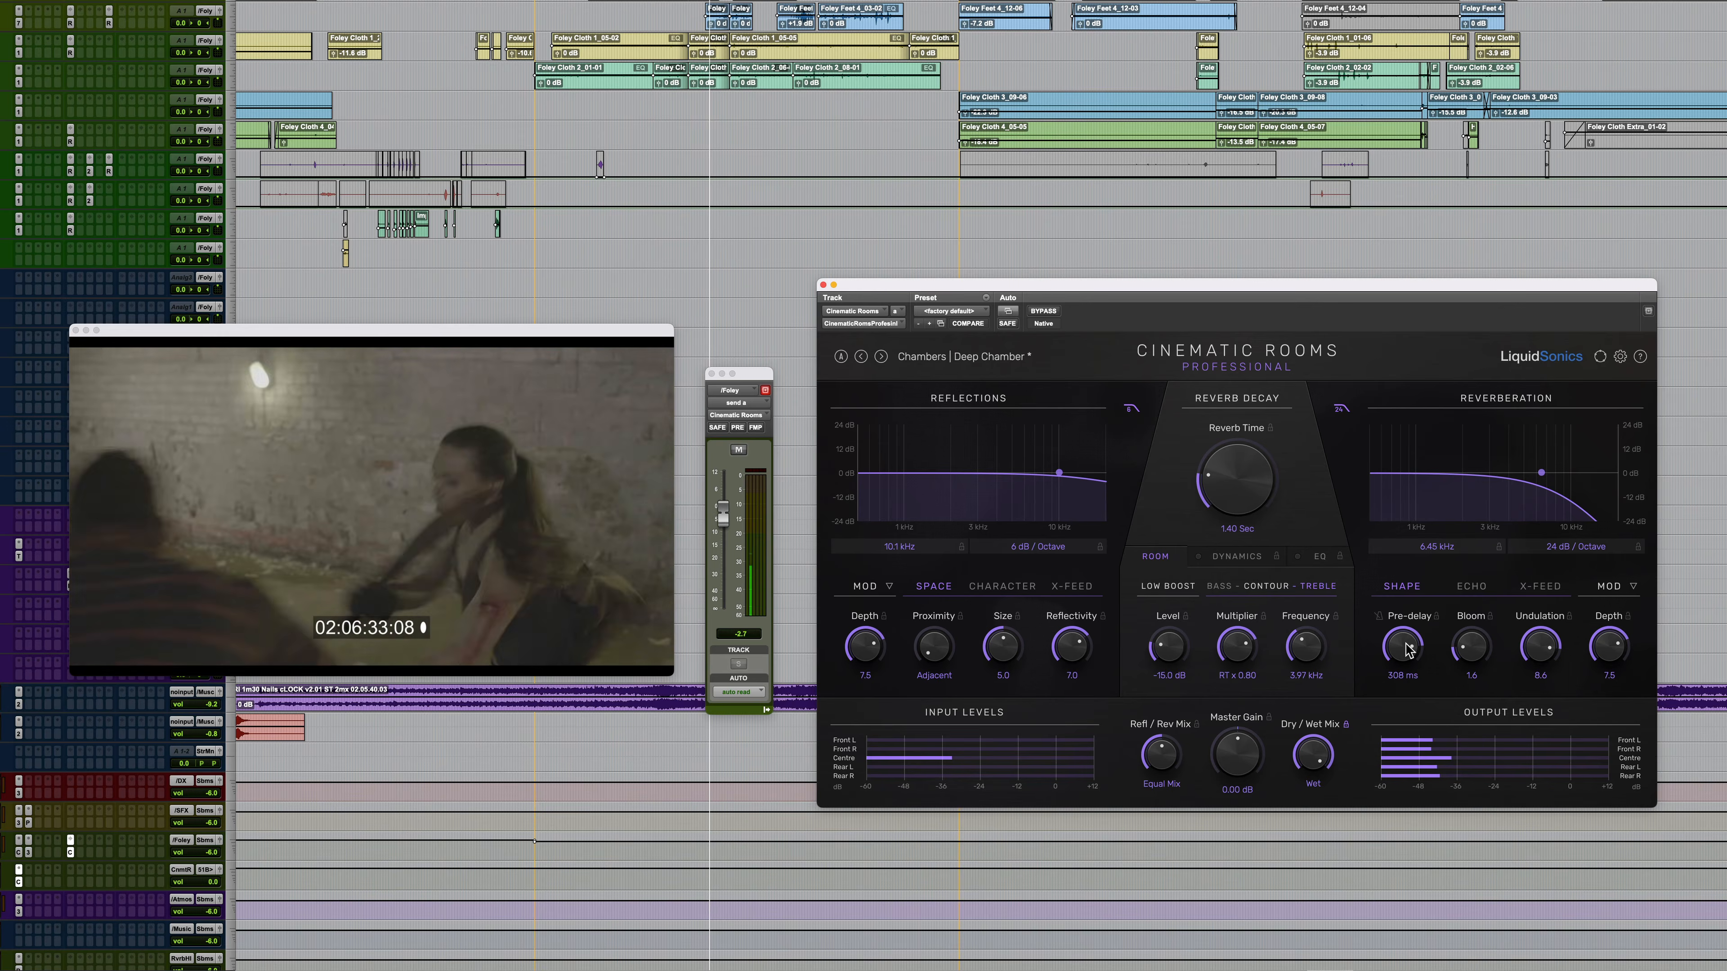
{"action": "left_click_drag", "start_coordinate": [1406, 642], "coordinate": [1376, 697]}
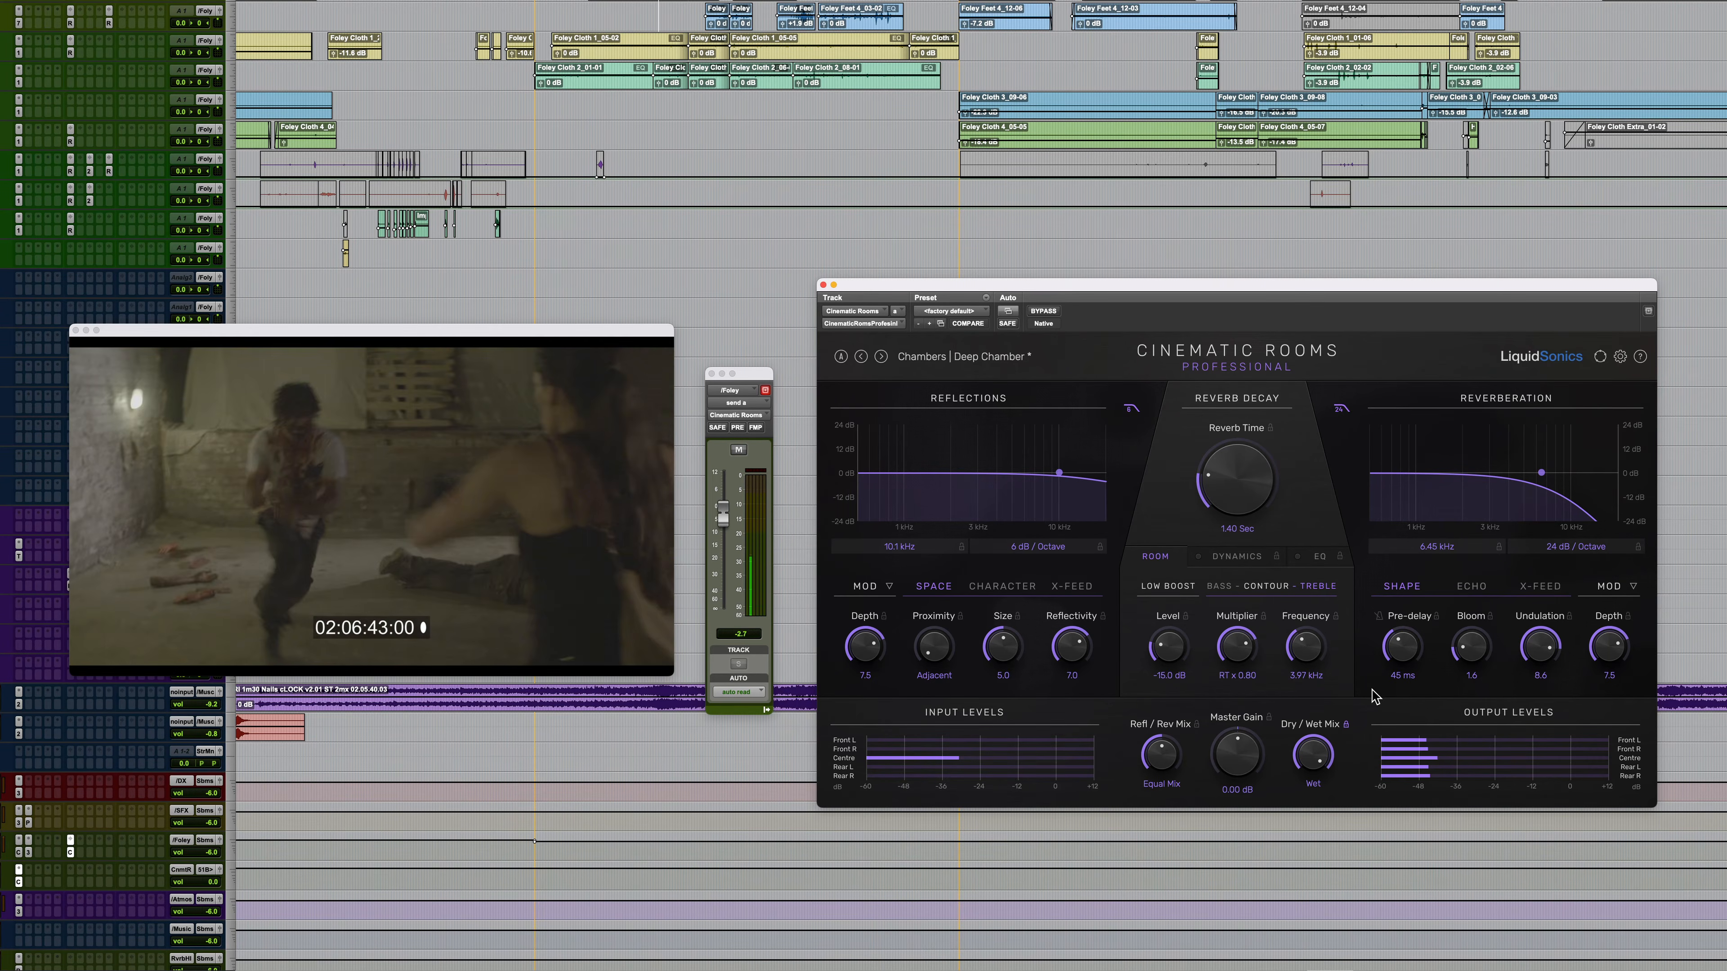
{"action": "key", "text": "space"}
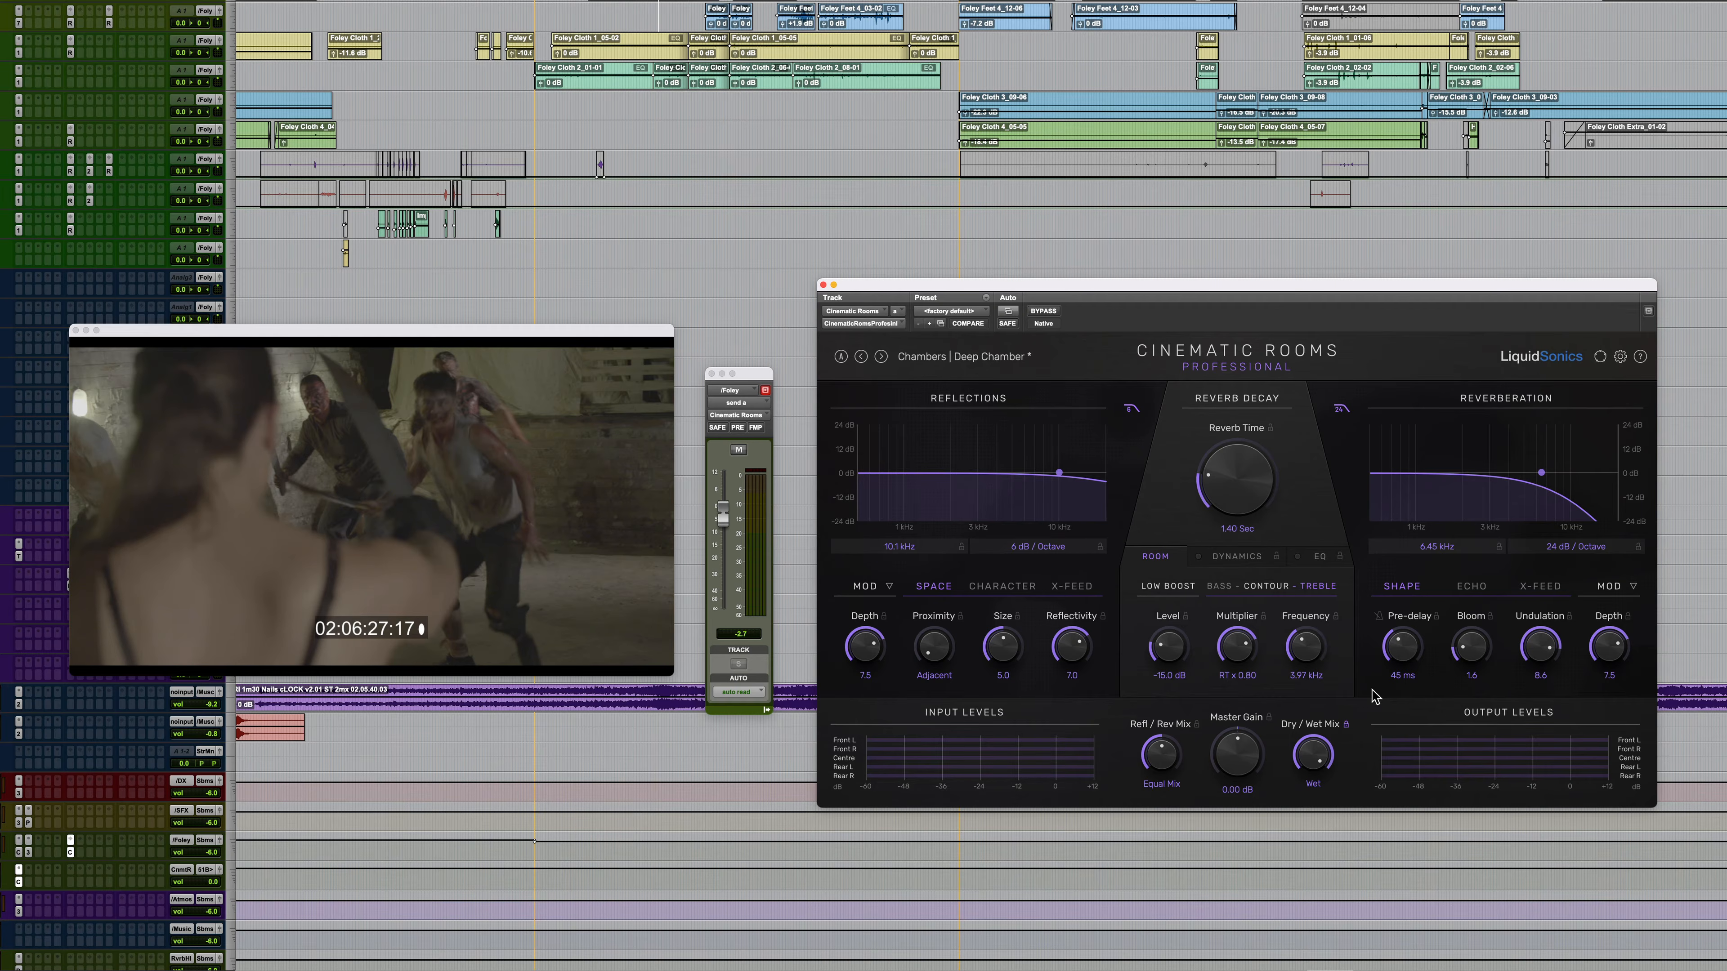
Step: Move playback to the scene at 02:05:54:02 and raise the reverberation pre-delay to 290 ms while it plays
{"action": "left_click", "coordinate": [722, 962]}
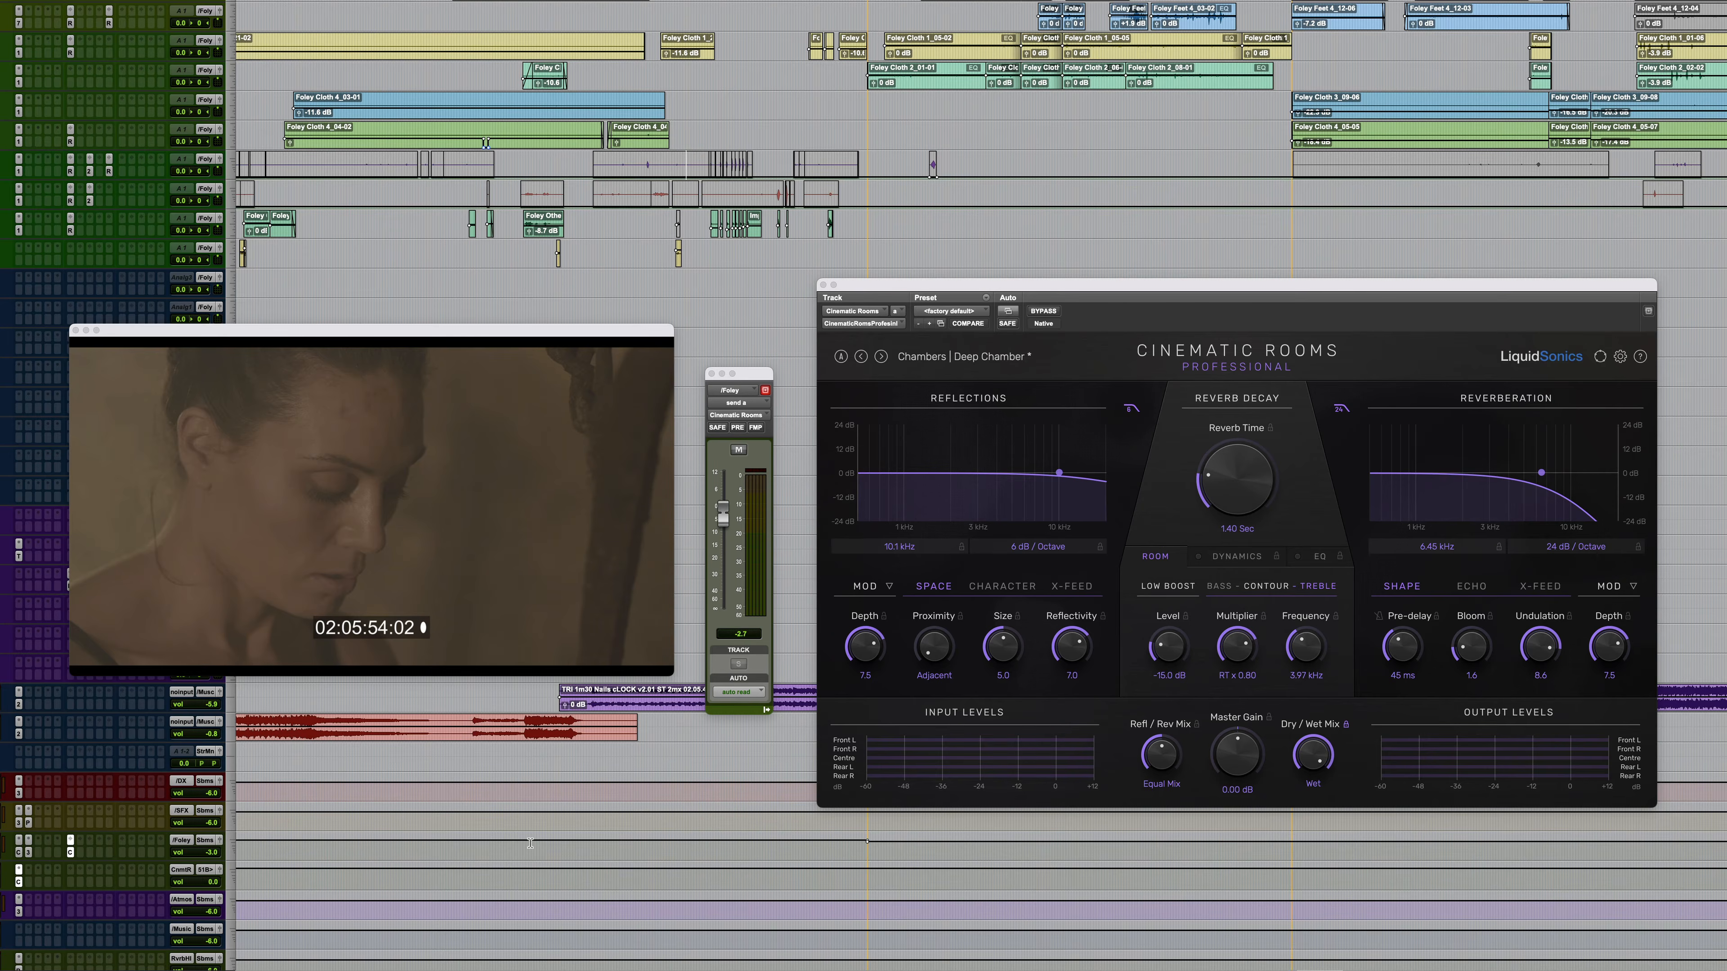
{"action": "key", "text": "space"}
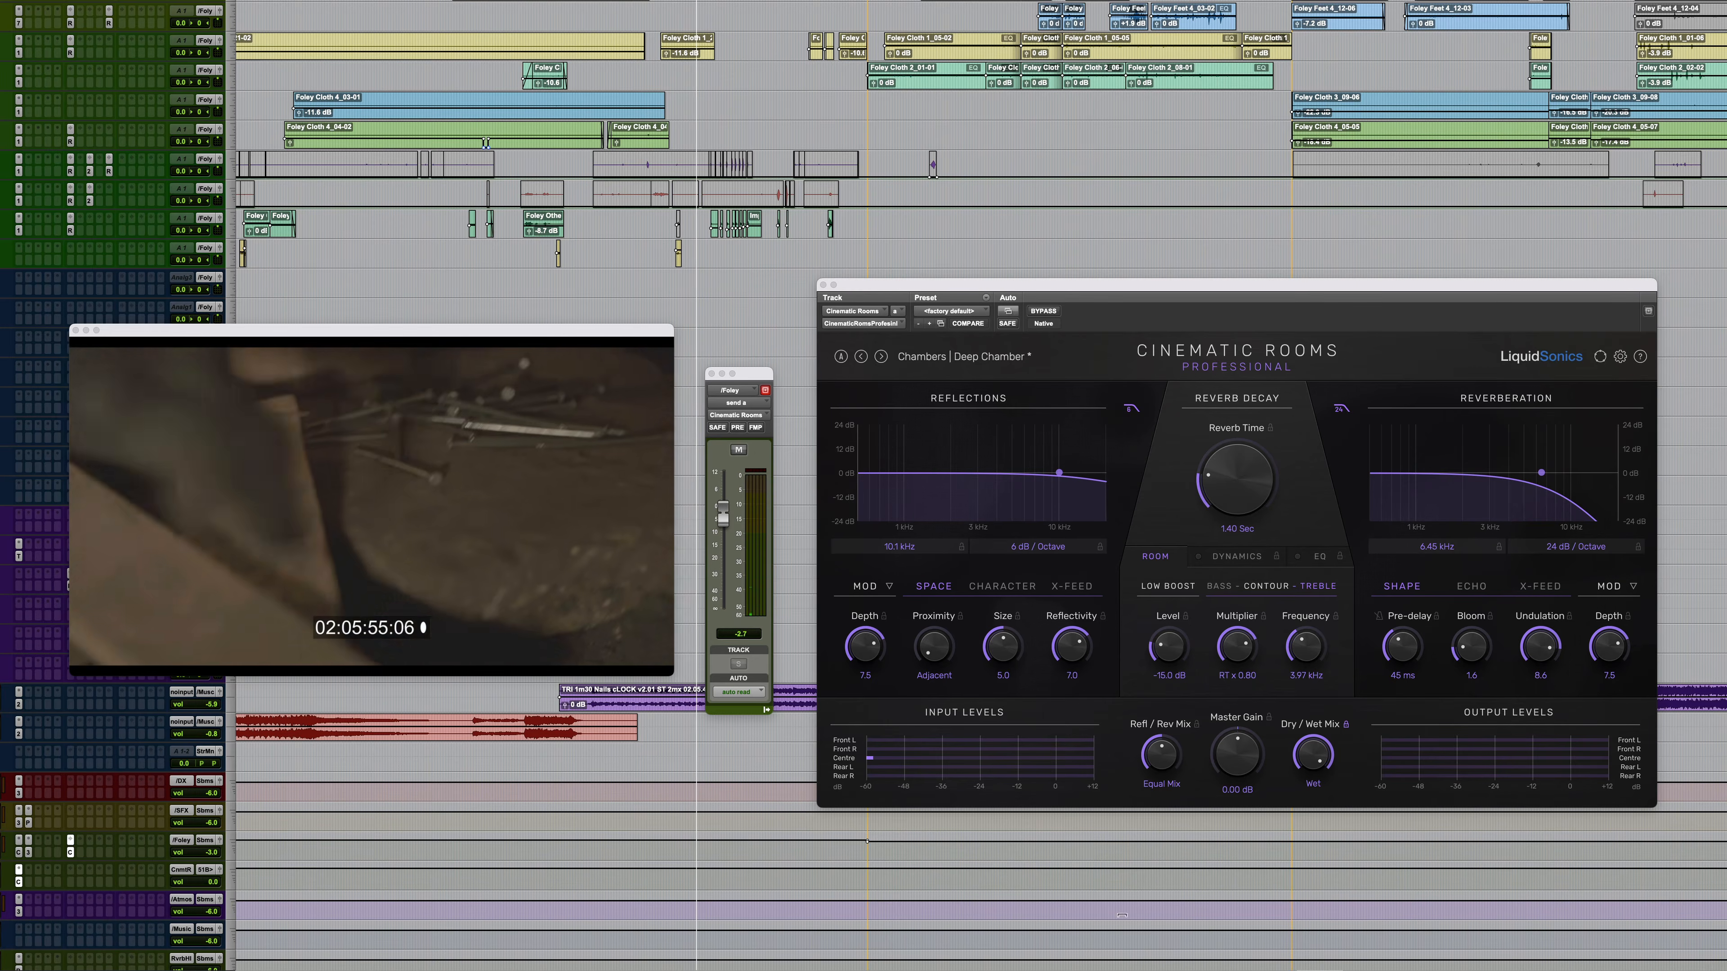
{"action": "left_click_drag", "start_coordinate": [1405, 650], "coordinate": [1406, 598]}
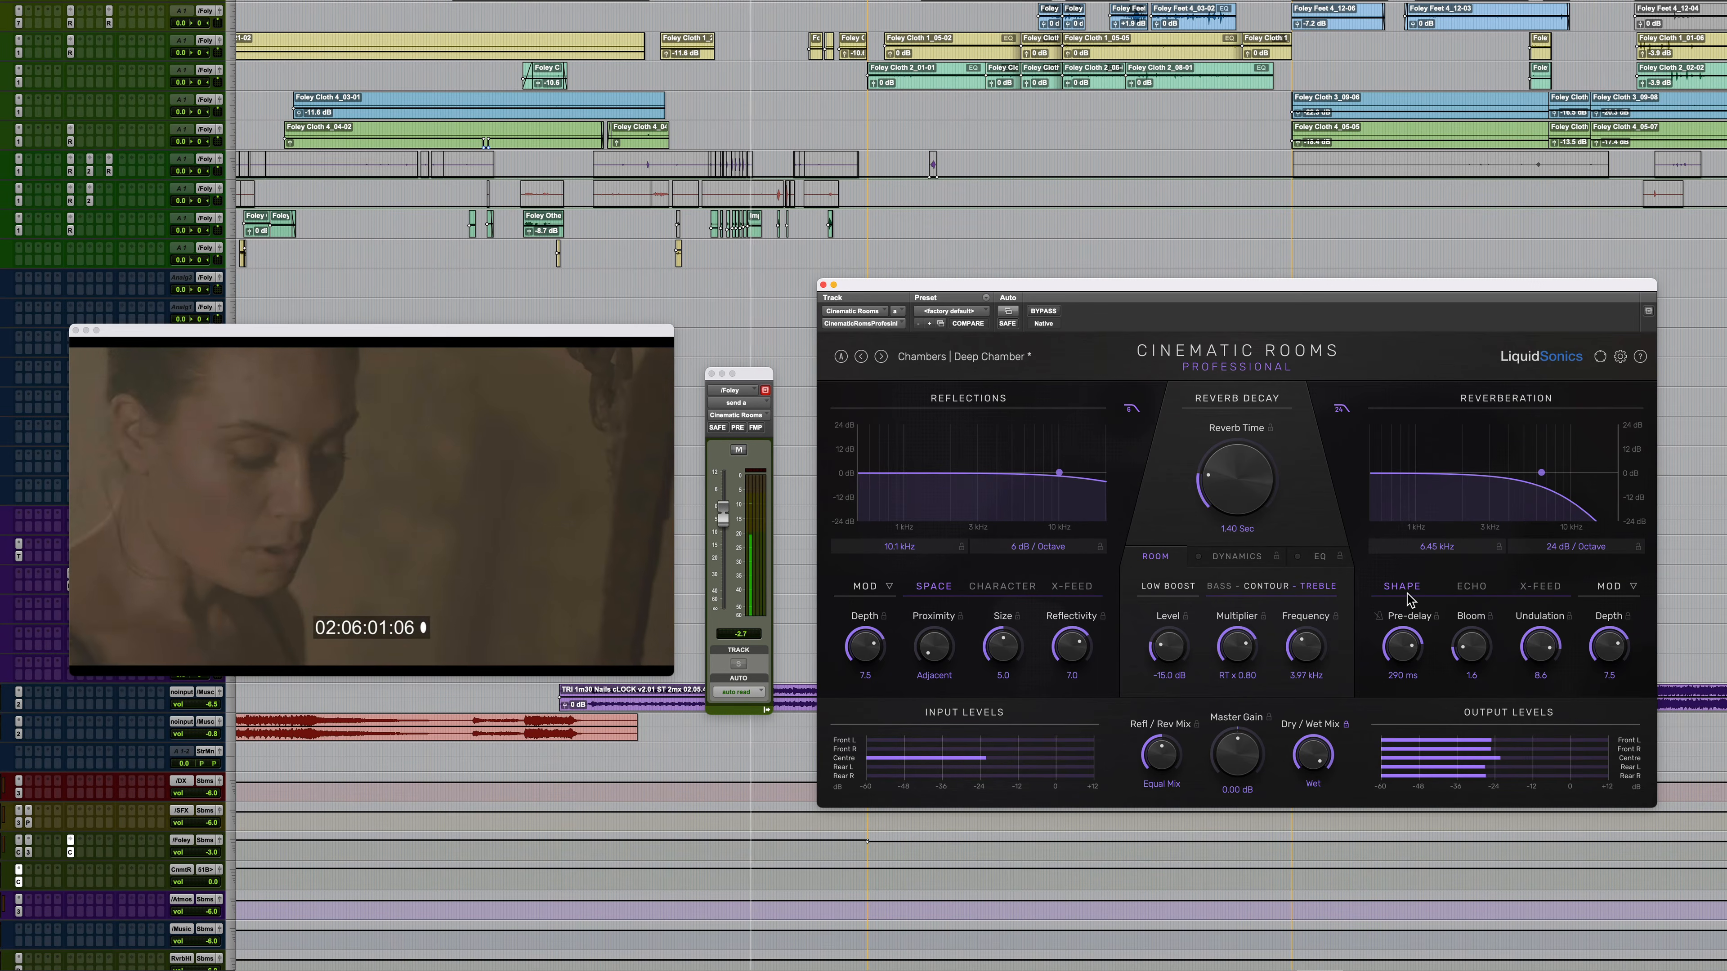
{"action": "key", "text": "space"}
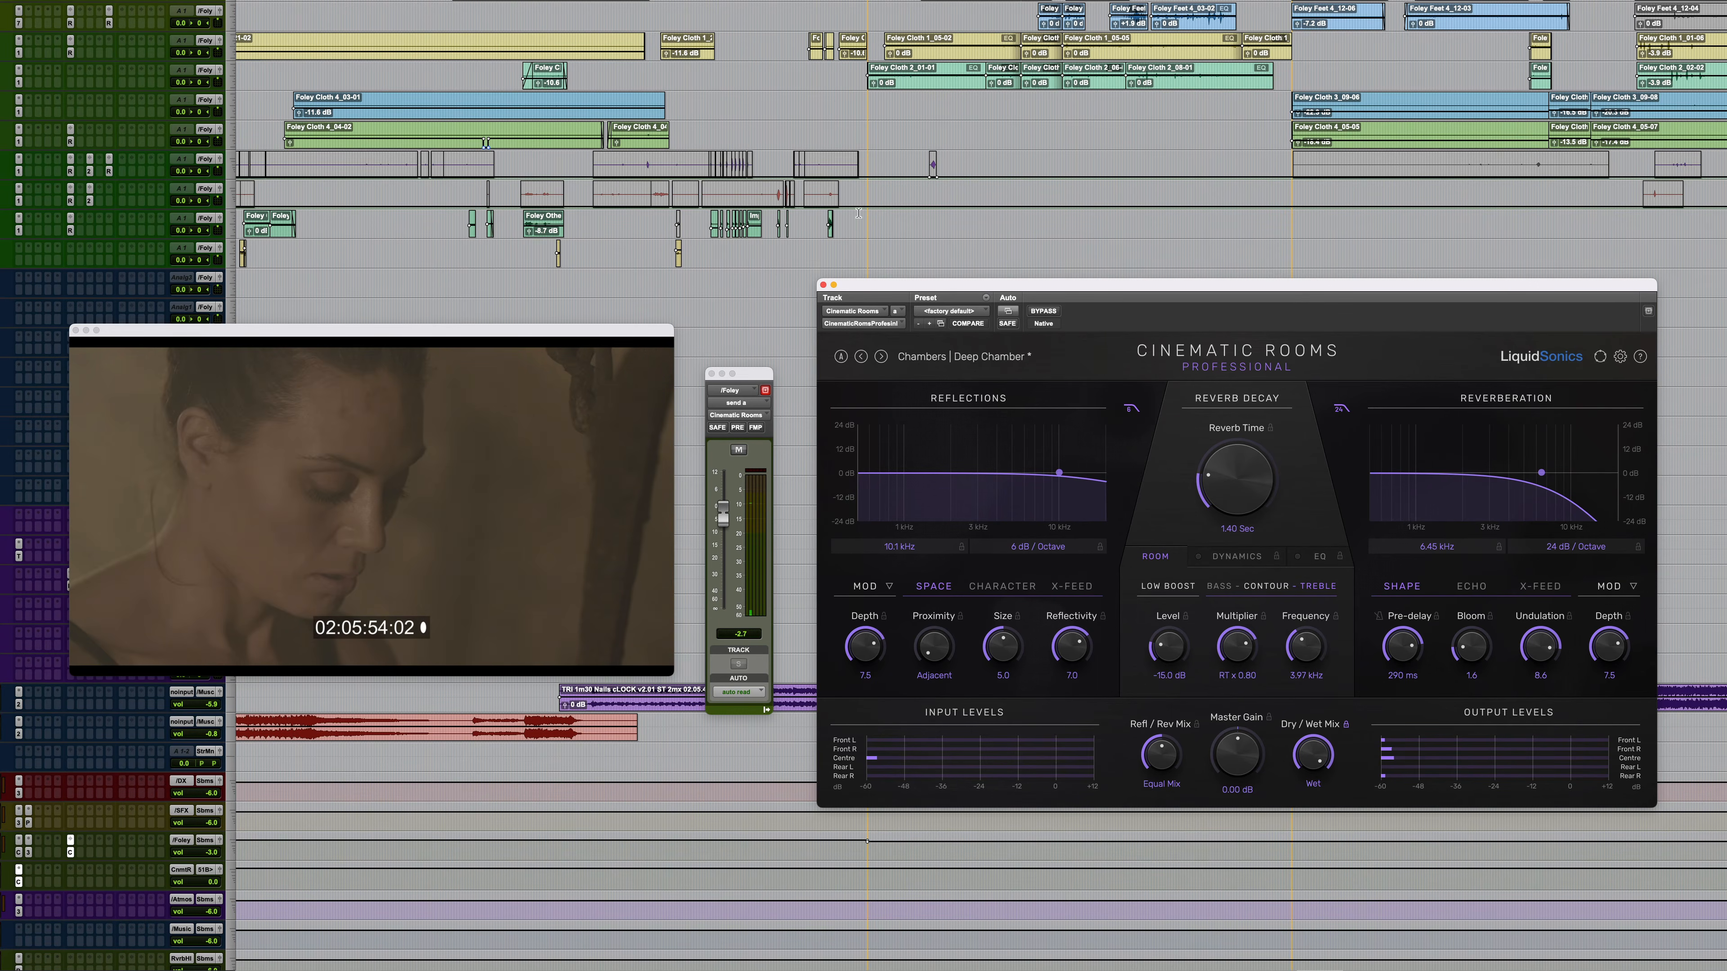
Step: Replay the scene from 02:05:54:02 and lower the reverberation pre-delay to 63 ms
{"action": "key", "text": "space"}
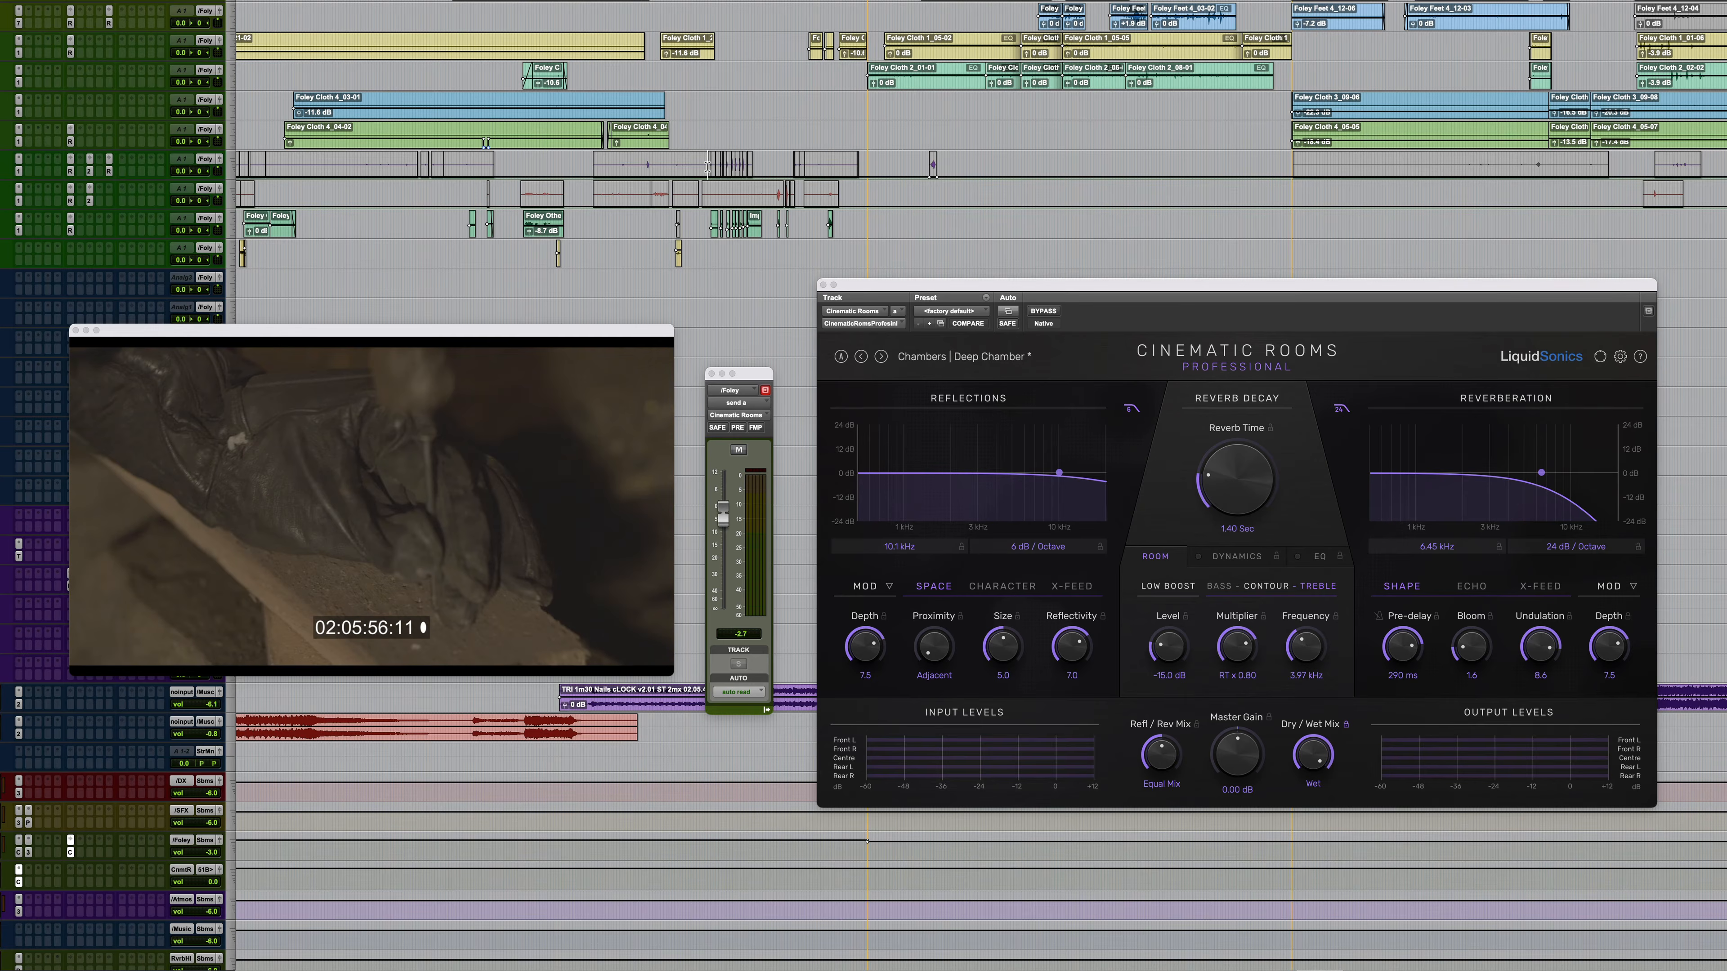
{"action": "left_click_drag", "start_coordinate": [1402, 639], "coordinate": [1380, 682]}
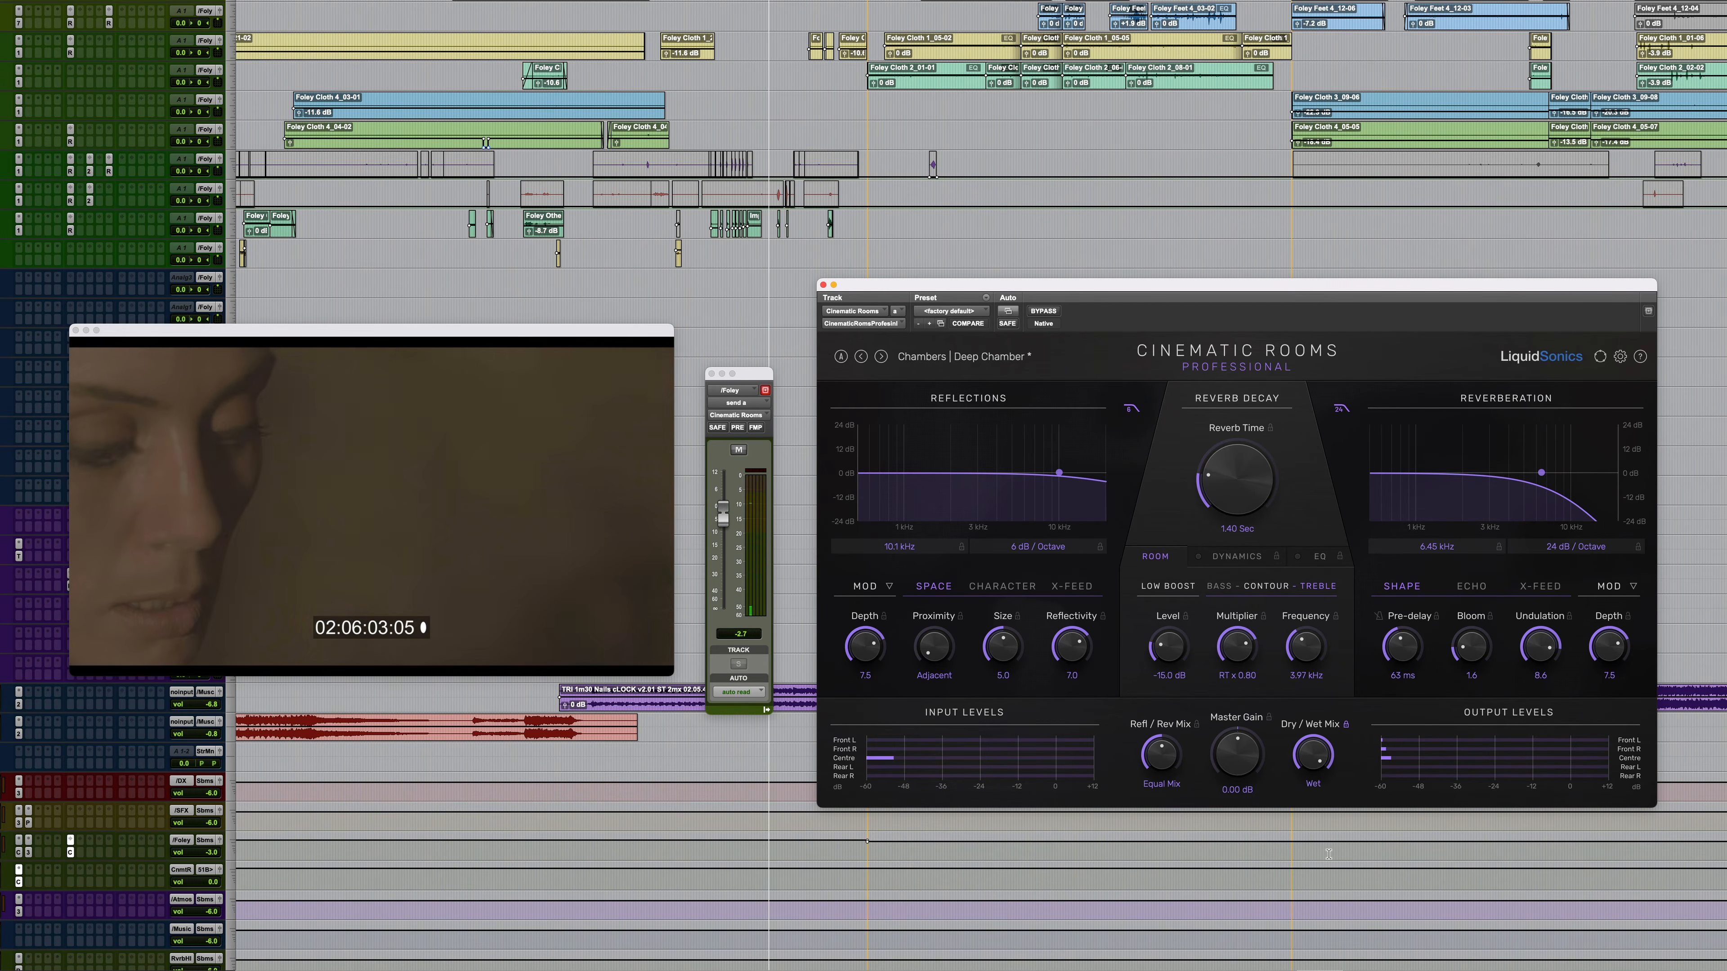
{"action": "key", "text": "space"}
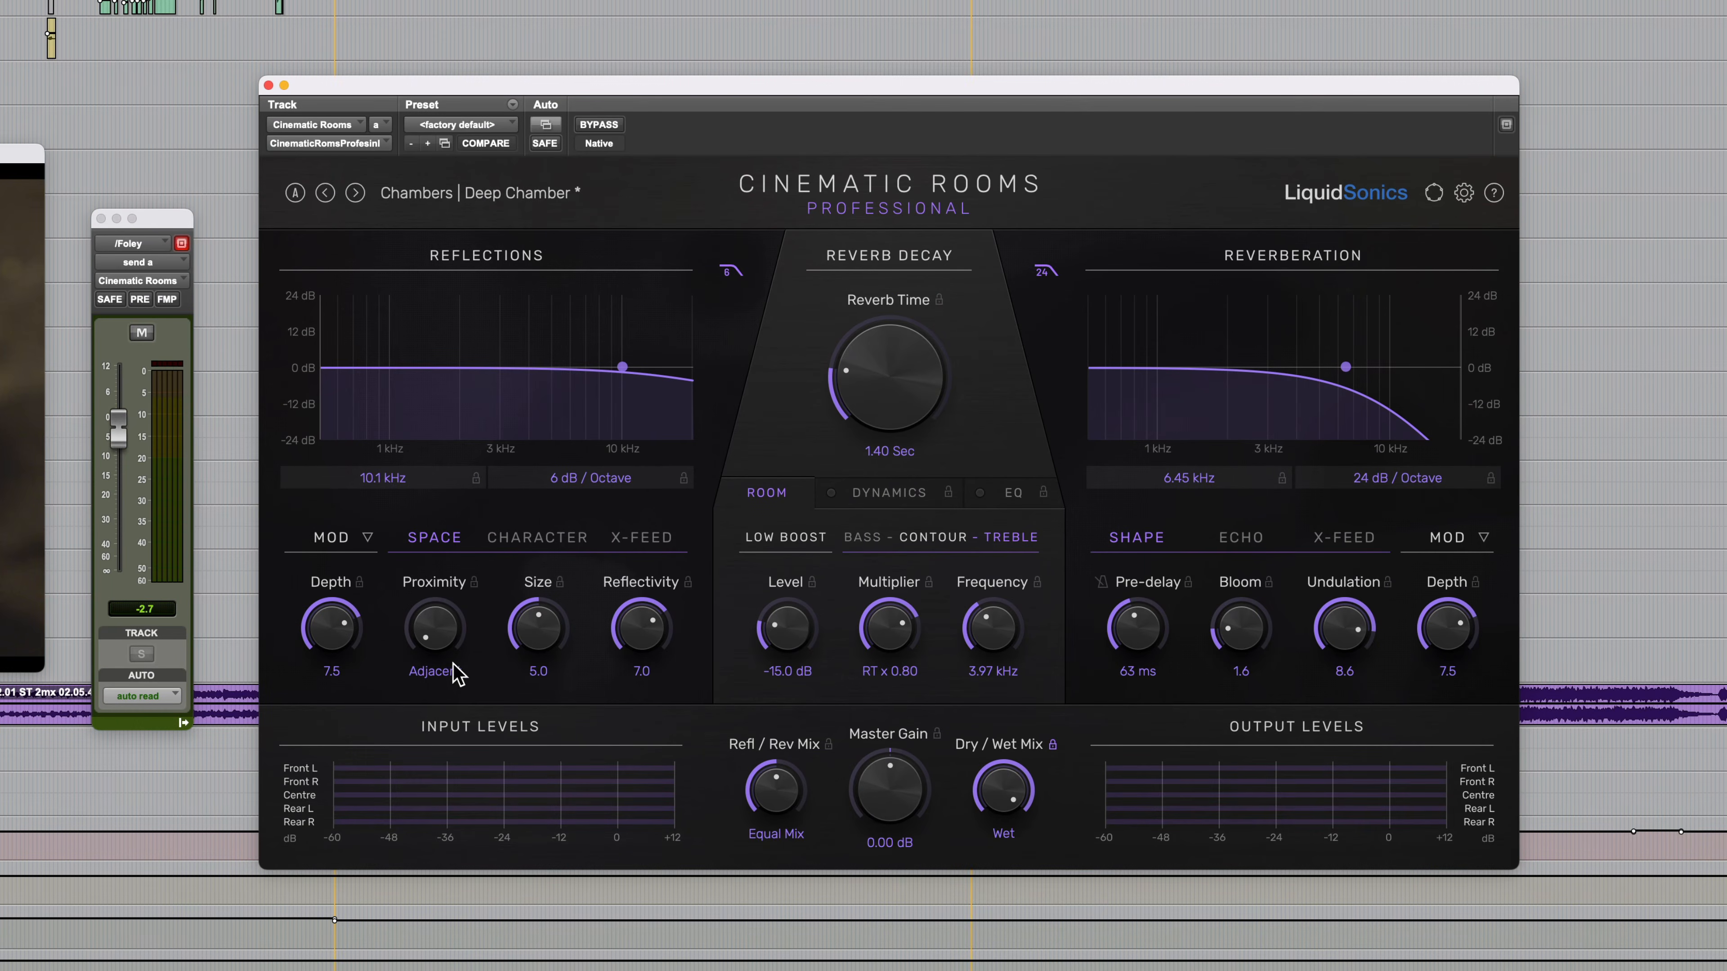
Step: Set the reflections' Proximity to Distant 2
{"action": "left_click_drag", "start_coordinate": [444, 656], "coordinate": [378, 767]}
{"action": "left_click_drag", "start_coordinate": [435, 627], "coordinate": [443, 447]}
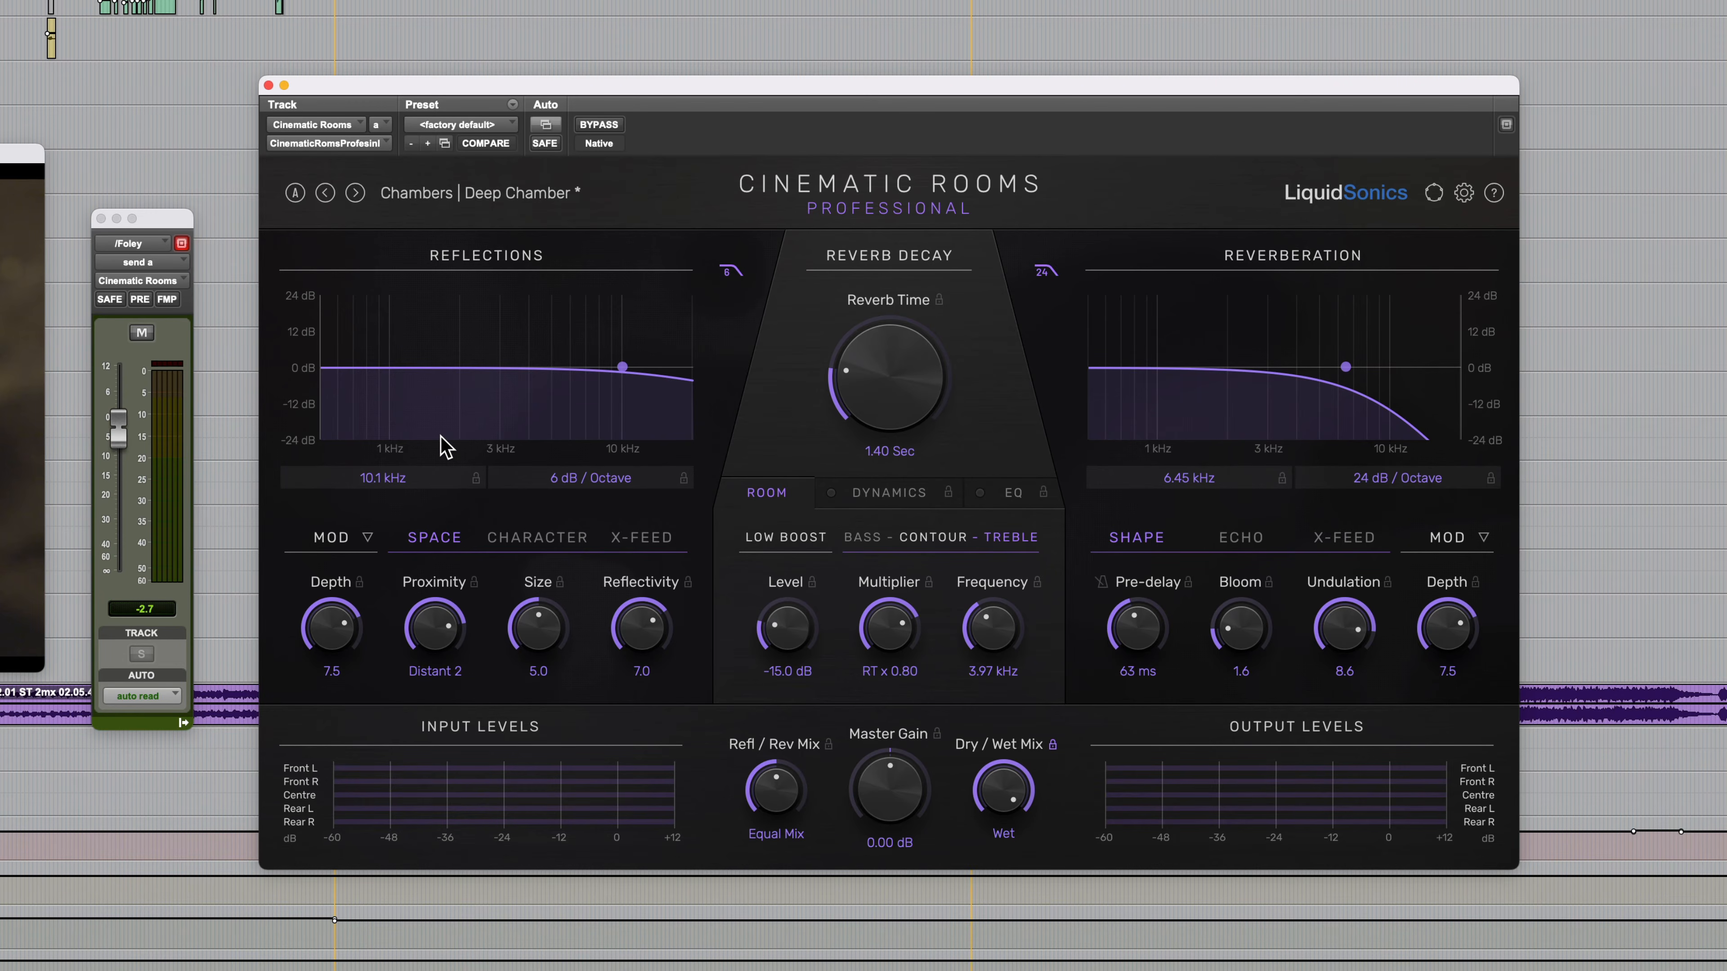
Step: Lower the reflections' roll-off frequency to 9.60 kHz and audition the scene from 02:05:56:11
{"action": "scroll", "coordinate": [441, 436], "scroll_direction": "down", "scroll_amount": 1}
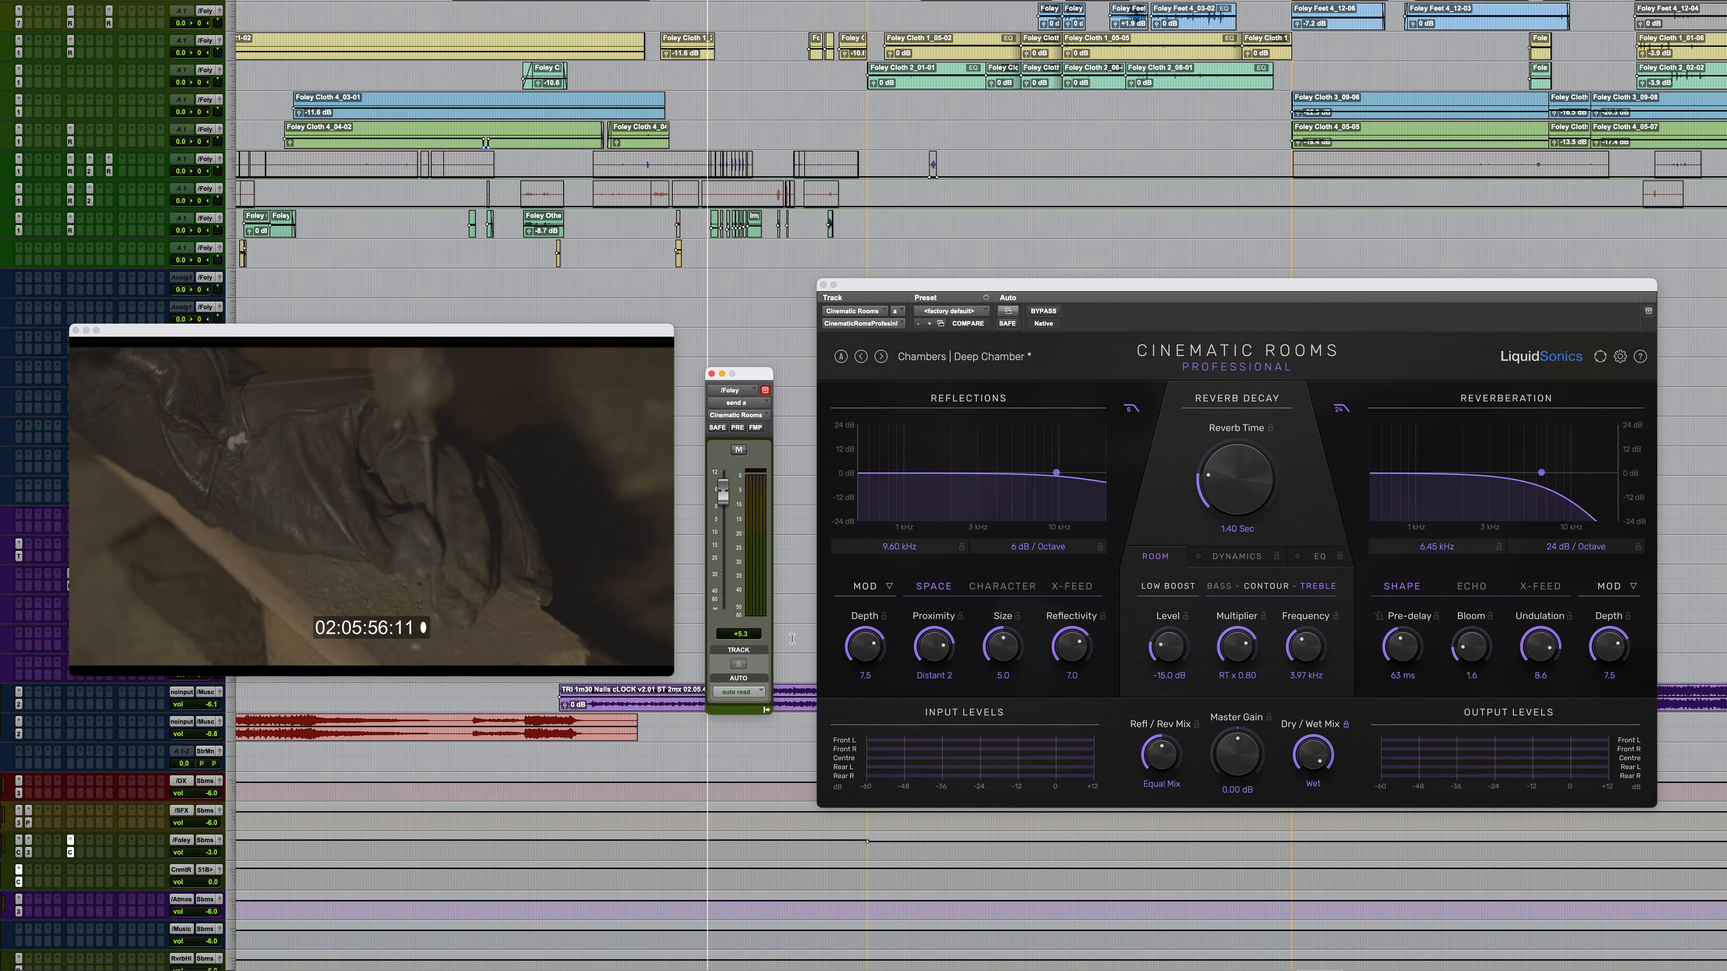
{"action": "key", "text": "space"}
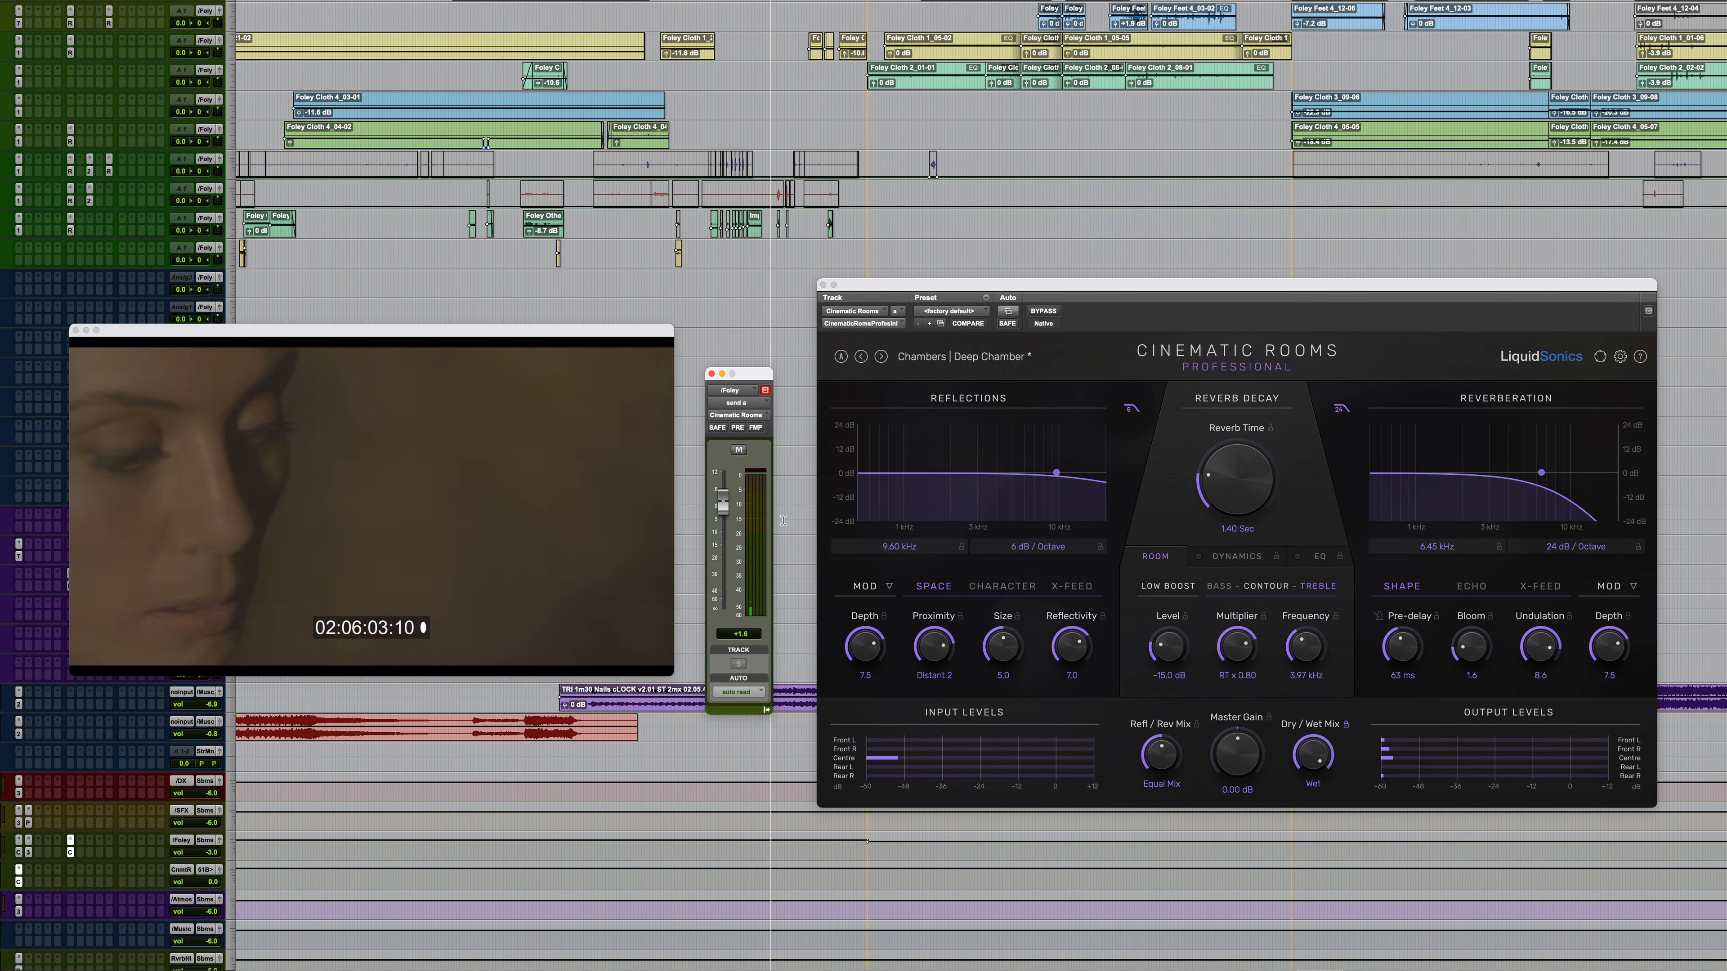
{"action": "key", "text": "space"}
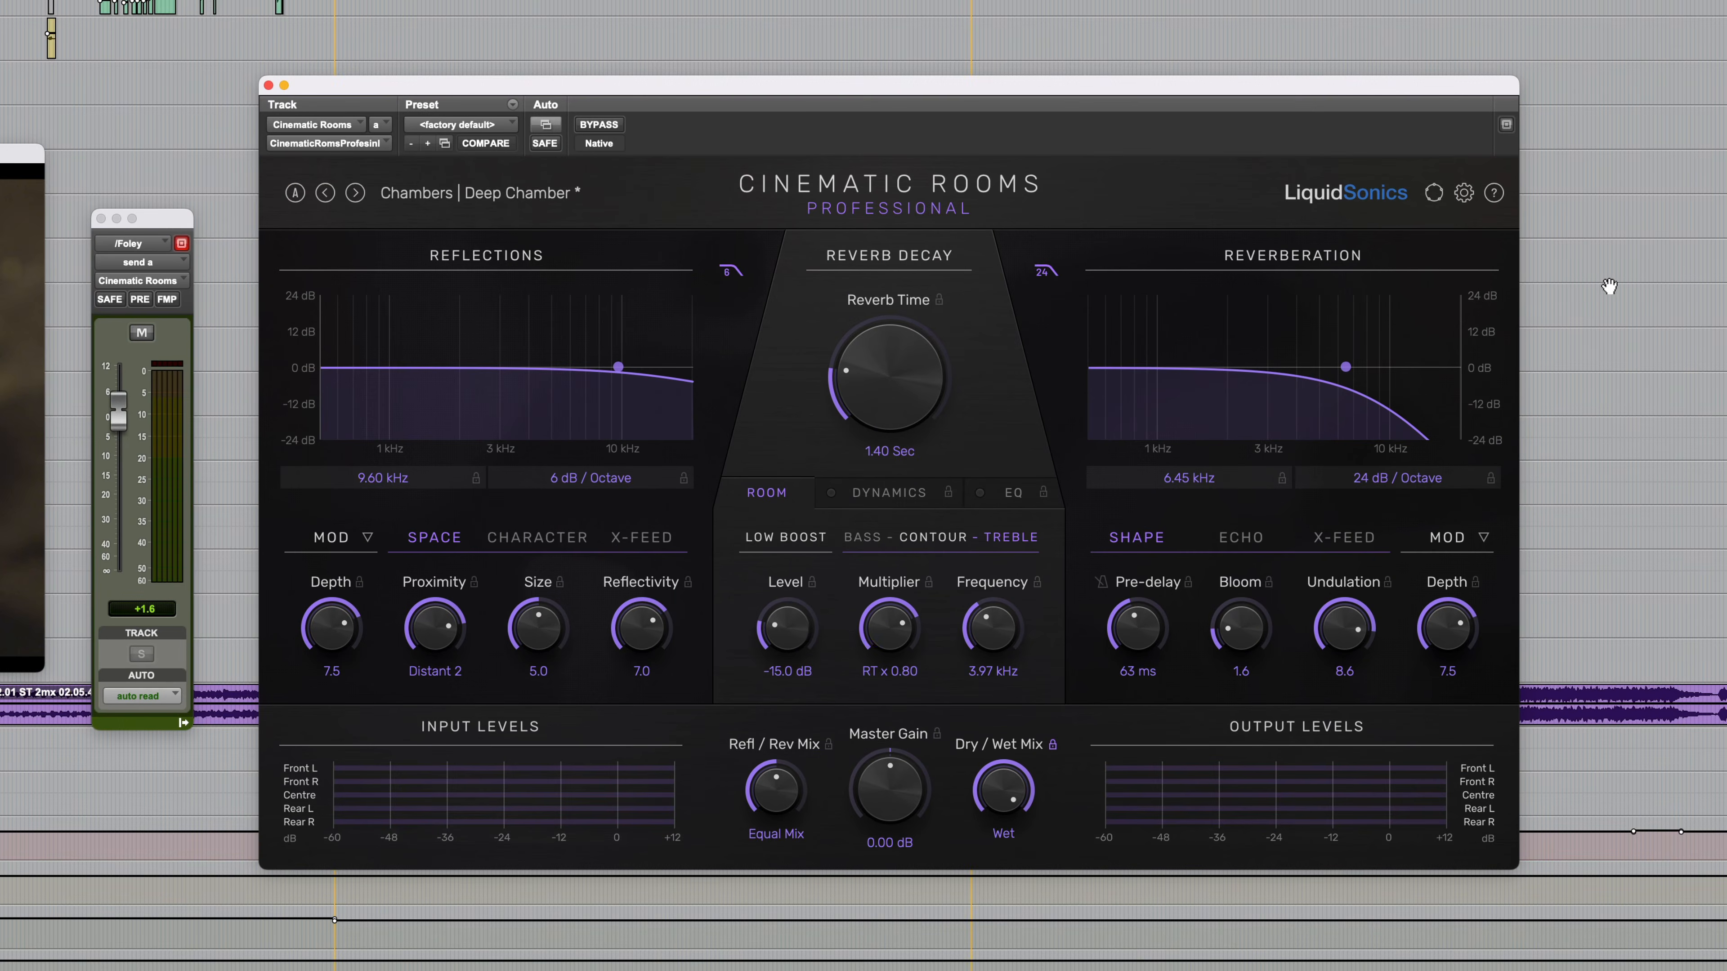
Step: Show the individual surround plane controls and adjust the Centre plane's Reverb Time relative to the master
{"action": "left_click", "coordinate": [1433, 193]}
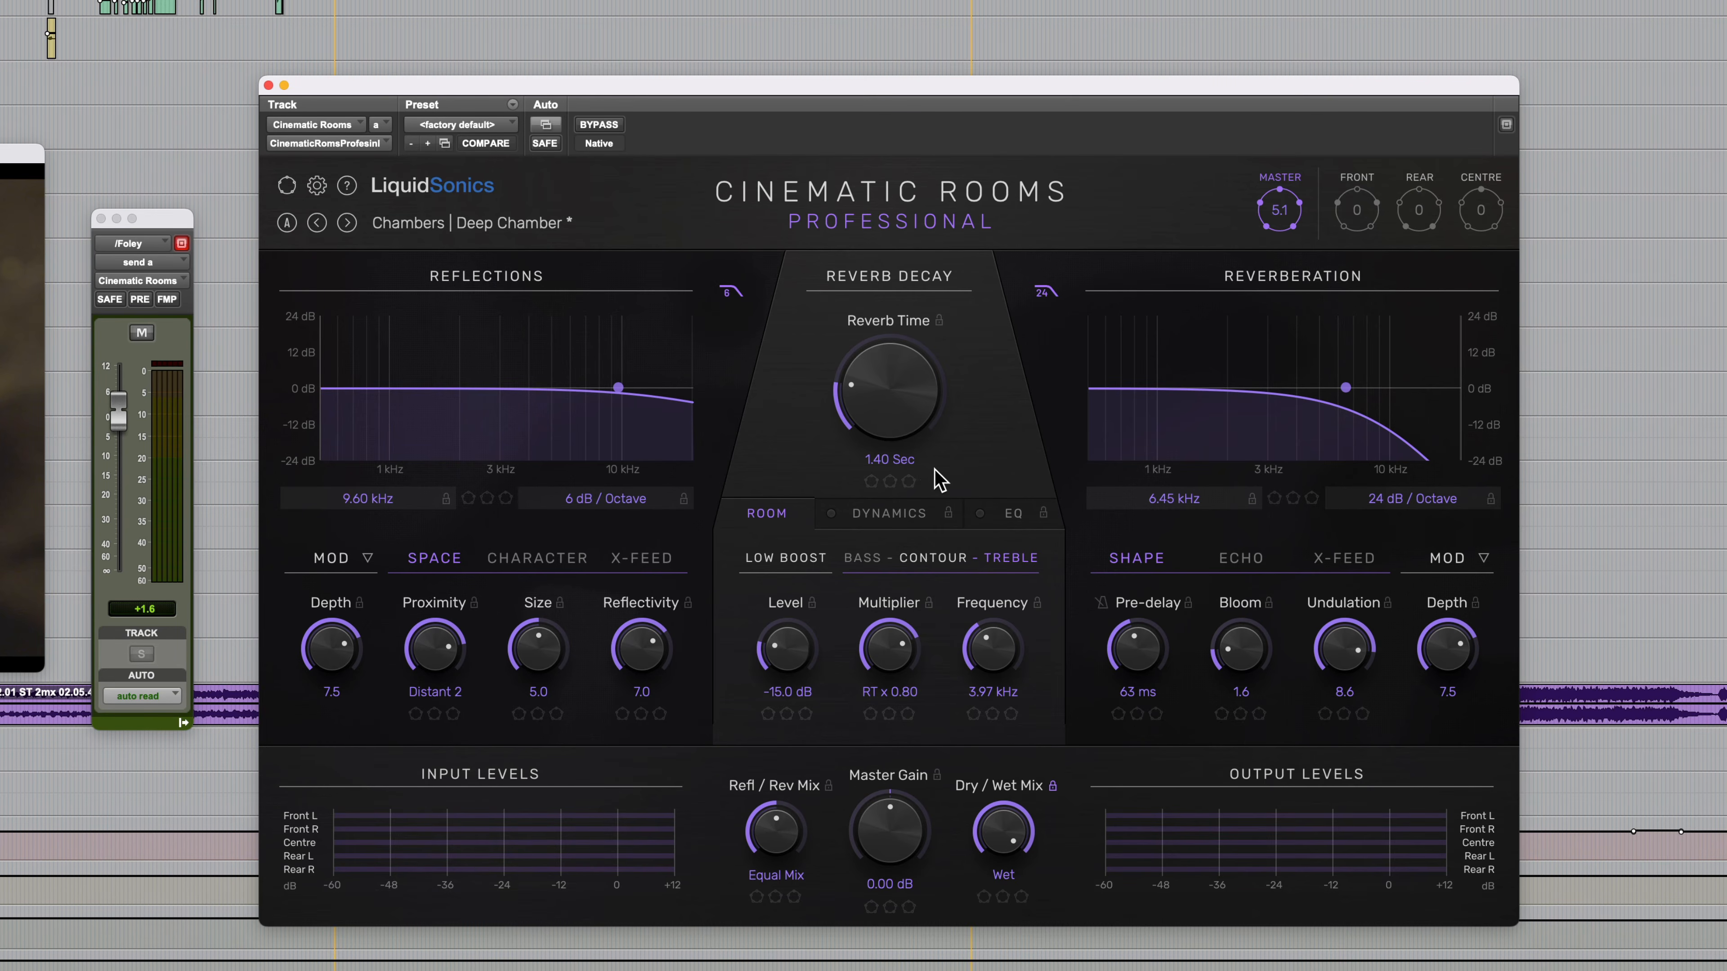
{"action": "left_click", "coordinate": [1483, 211]}
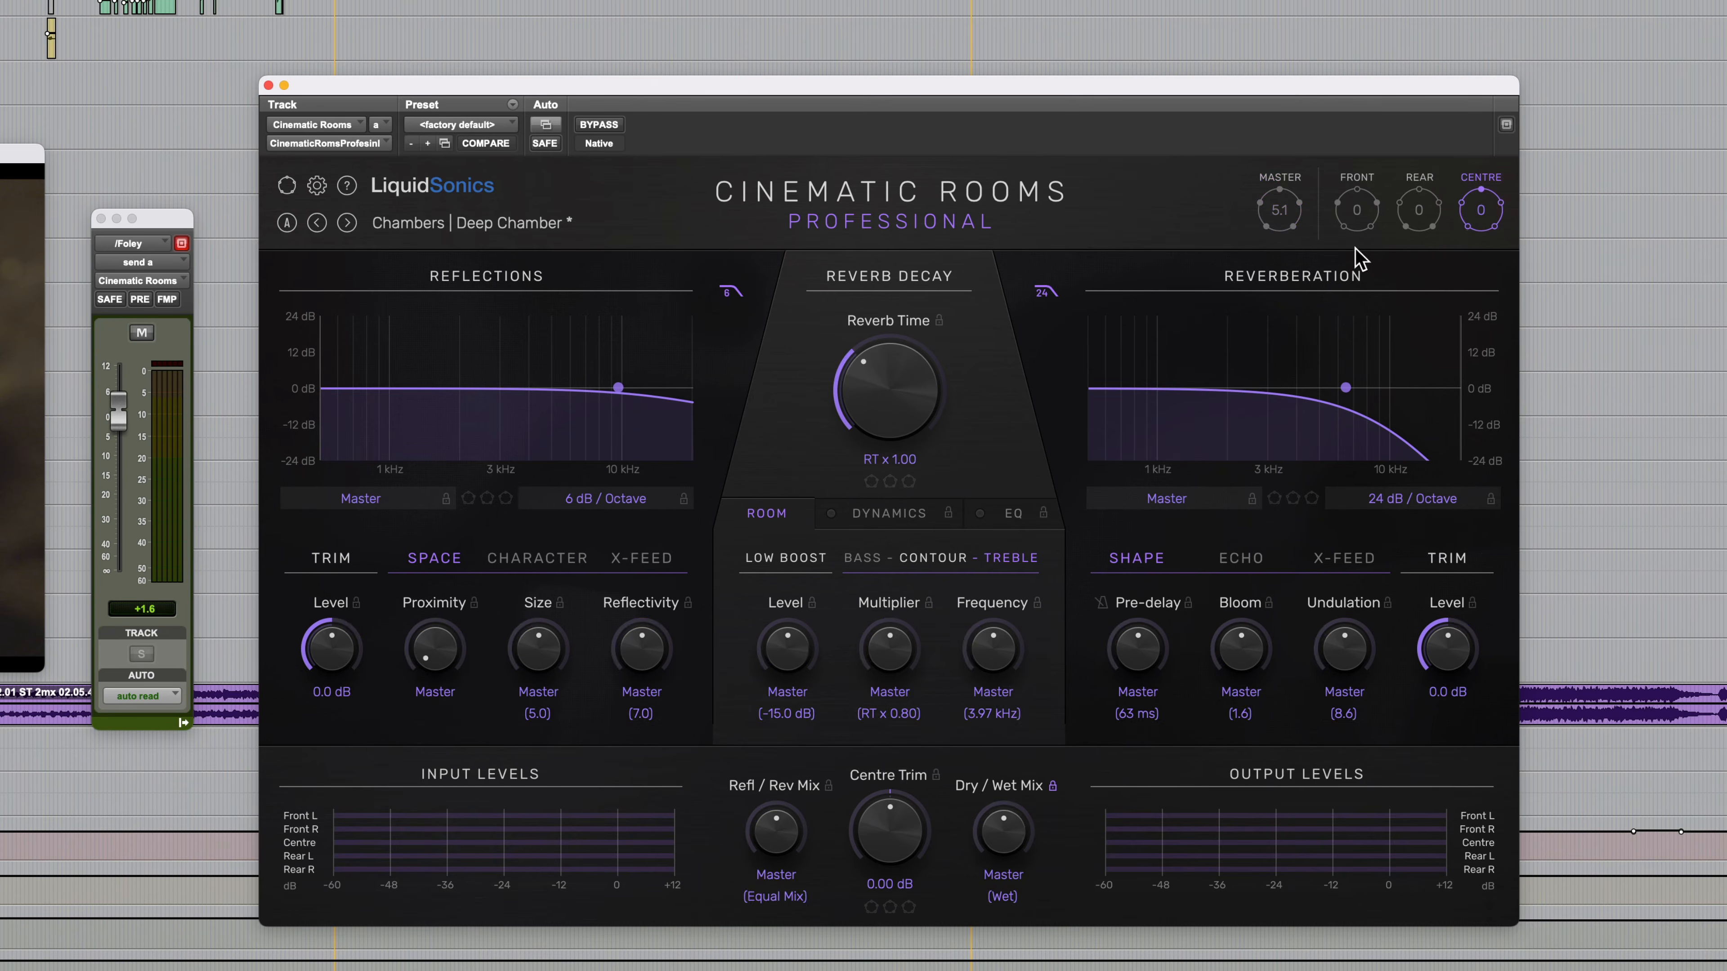
{"action": "mouse_move", "coordinate": [881, 393]}
{"action": "left_mouse_down"}
{"action": "mouse_move", "coordinate": [858, 403]}
{"action": "mouse_move", "coordinate": [883, 391]}
{"action": "left_mouse_up"}
Step: Set the Rear plane's Reverb Time to RT x 1.75 and play the scene from 02:05:56:11
{"action": "left_click", "coordinate": [1418, 210]}
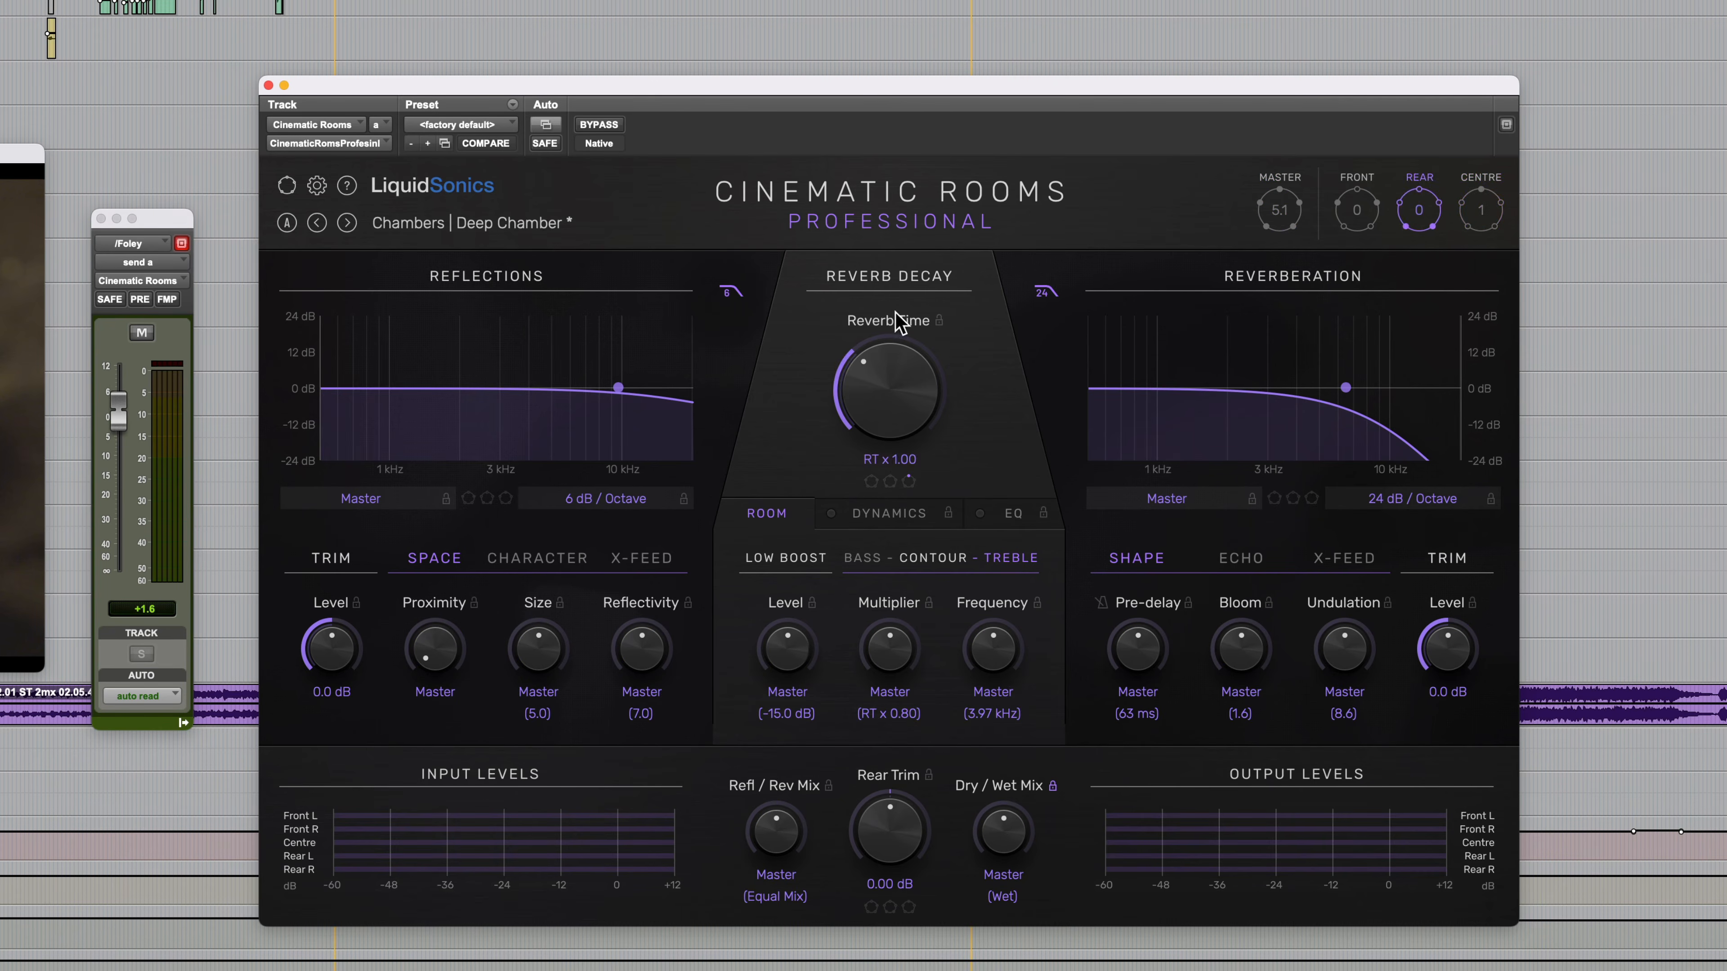
{"action": "left_click_drag", "start_coordinate": [873, 386], "coordinate": [876, 354]}
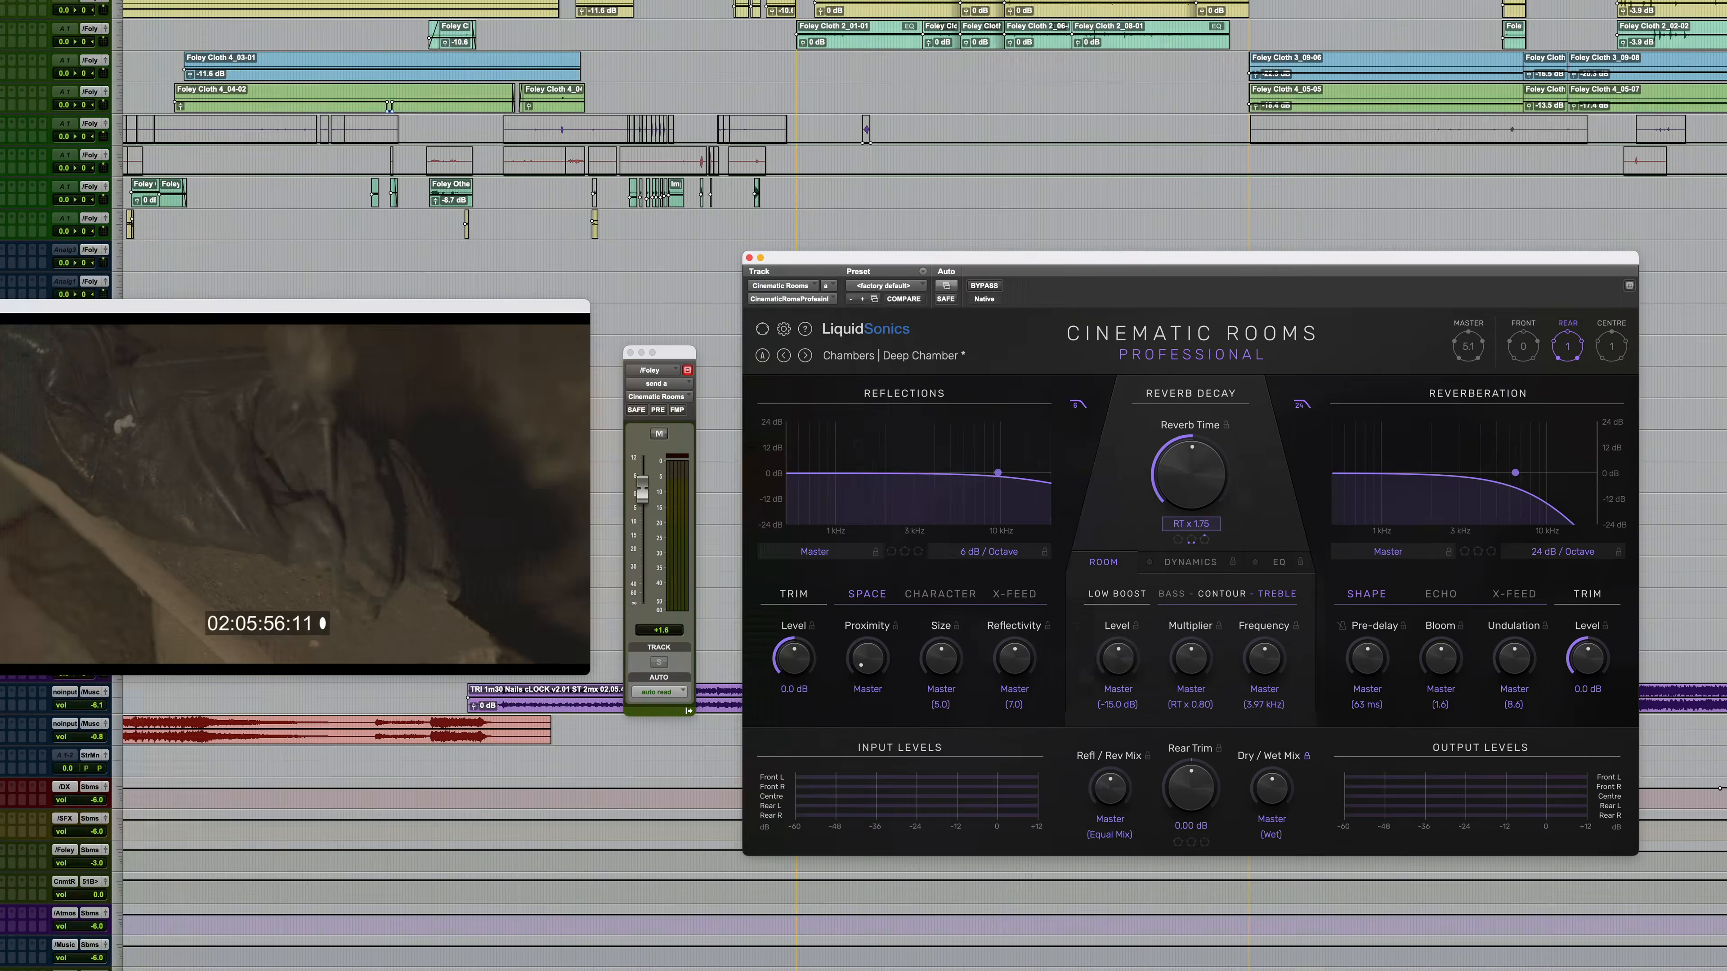
{"action": "key", "text": "space"}
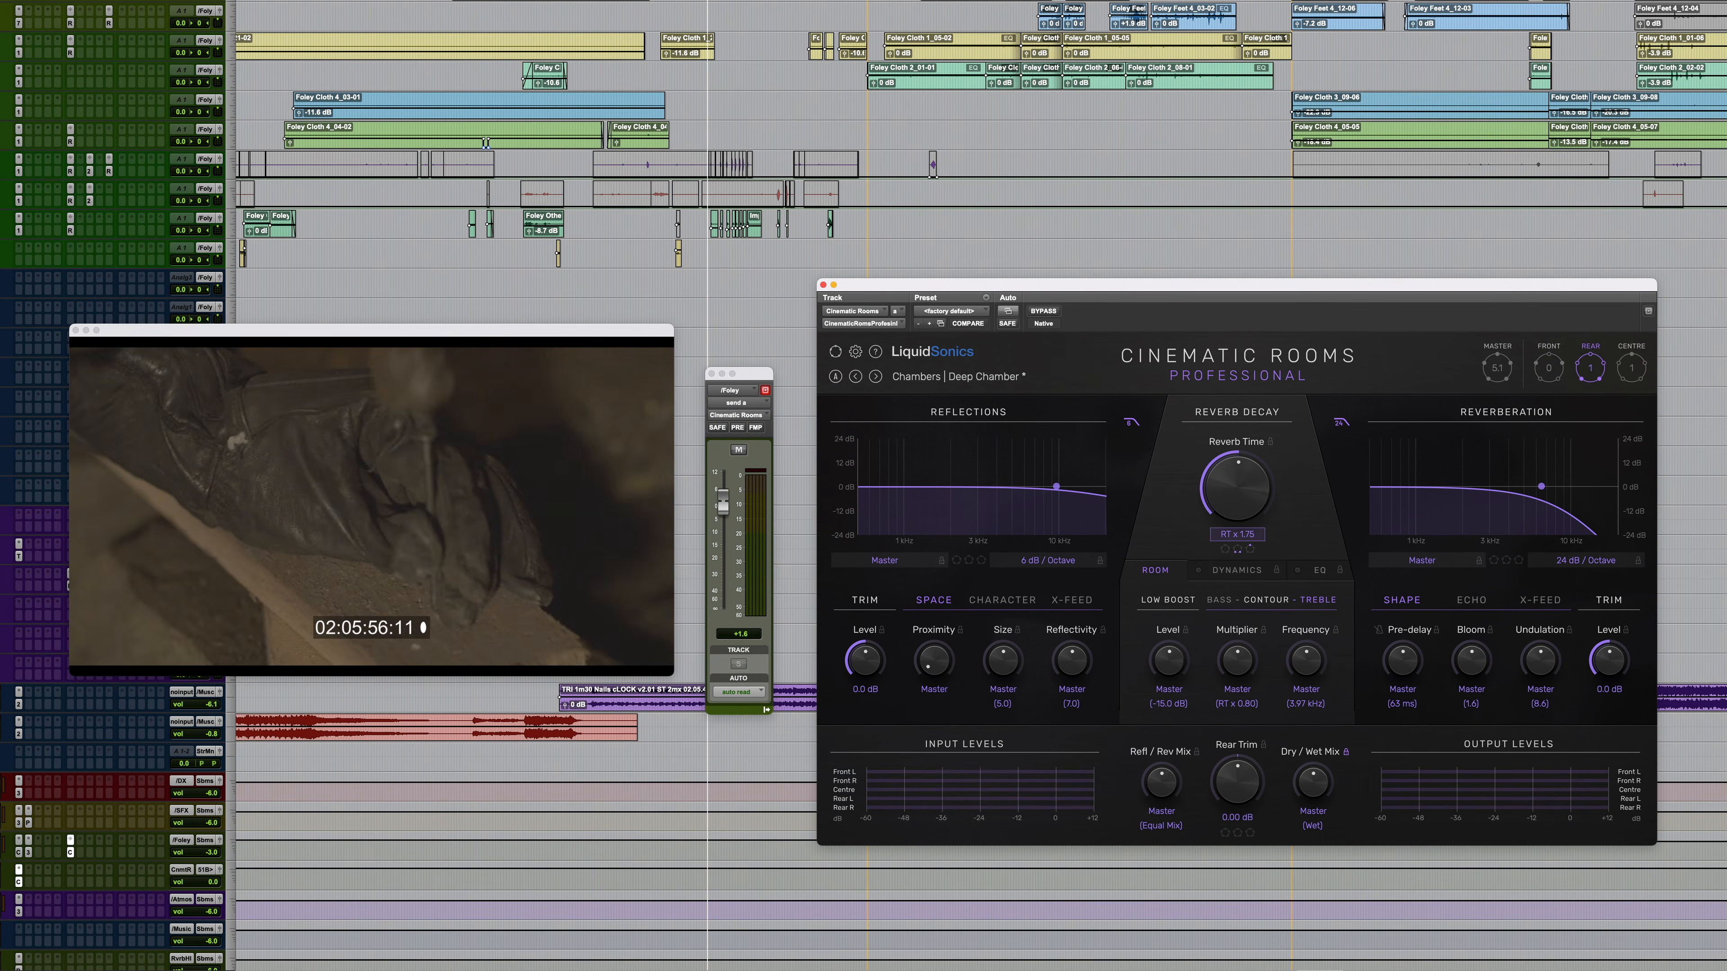